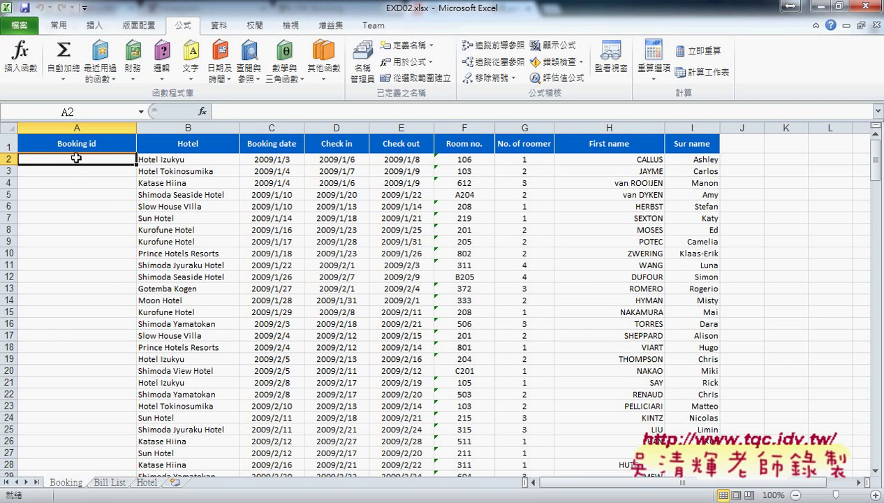
Mark the Booking id column header, then bring up the TQC_EXCEL2010 exam PDF in Chrome.
mouse_move(94, 153)
mouse_down()
mouse_move(54, 153)
mouse_move(98, 155)
mouse_up()
key(Escape)
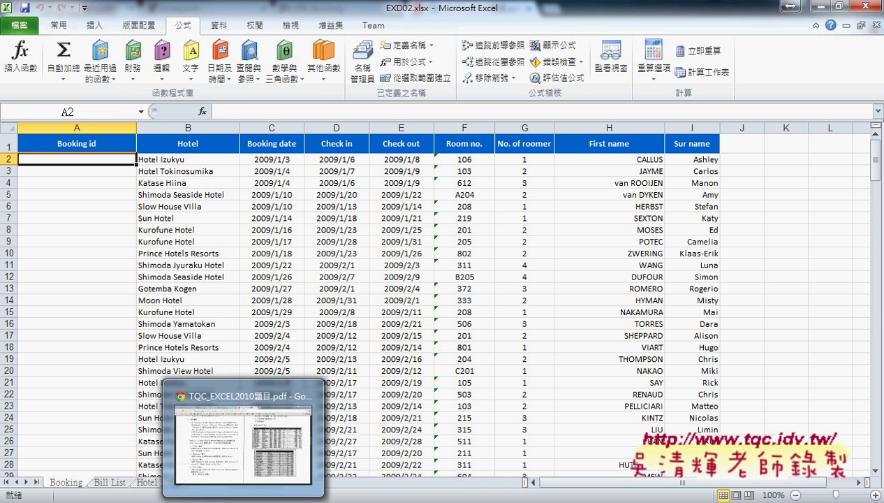
click(272, 447)
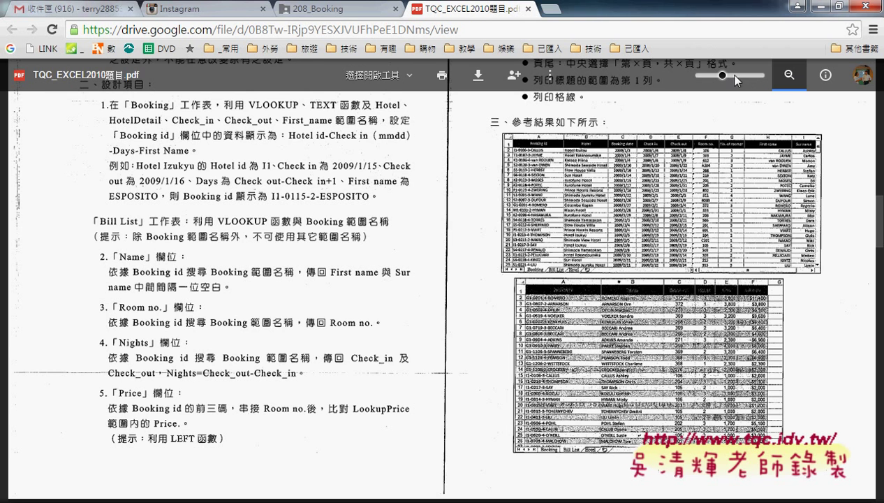
Zoom into the exam PDF and mark the sample Booking id's hotel id and dash separators, then return to EXD02.xlsx.
drag(723, 76, 733, 75)
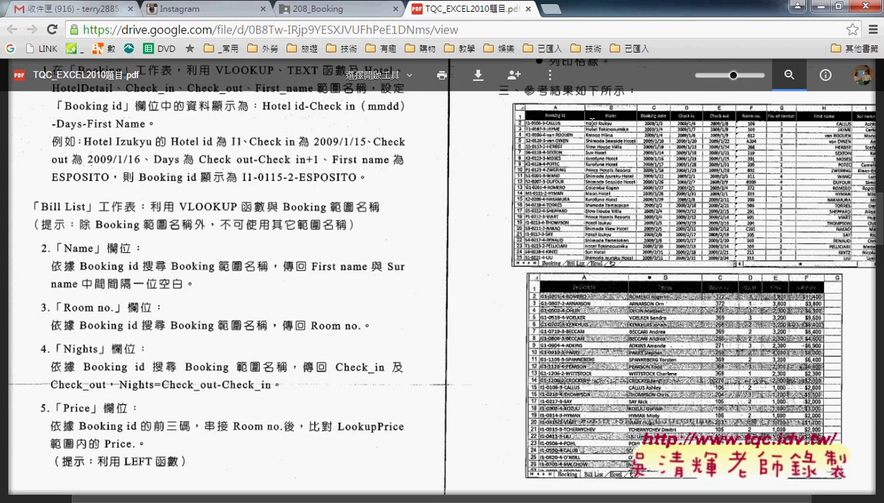
scroll(218, 206, up, 1)
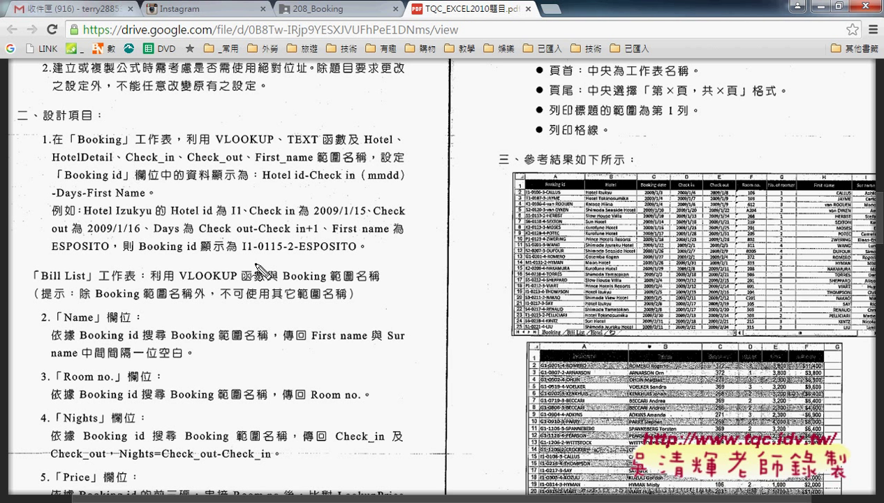
mouse_move(241, 257)
mouse_down()
mouse_move(280, 247)
mouse_move(355, 251)
mouse_up()
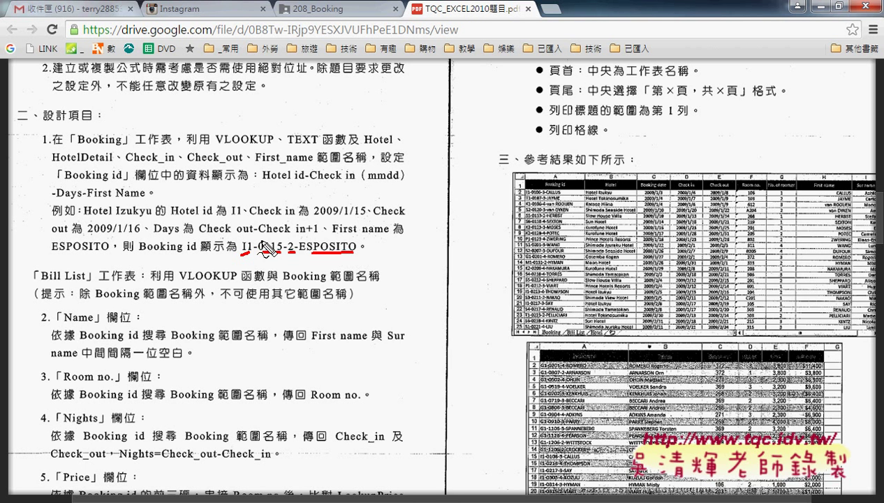
drag(256, 227, 258, 264)
drag(279, 232, 280, 264)
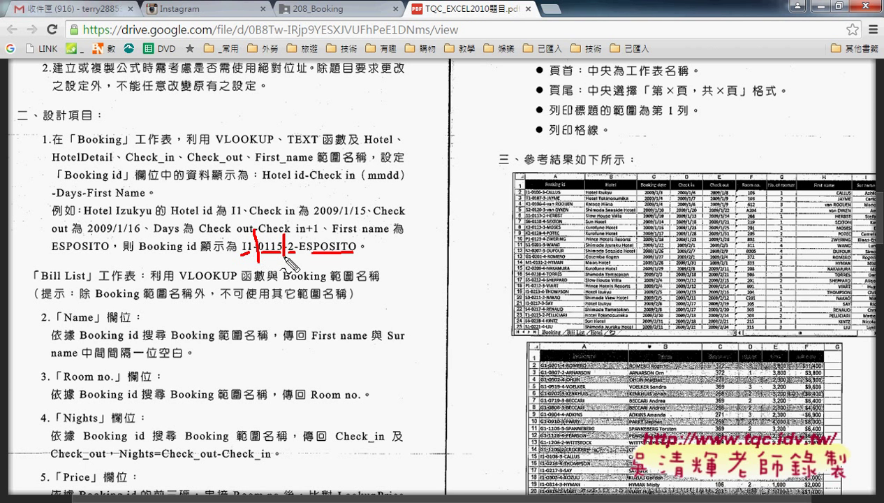
drag(299, 232, 299, 264)
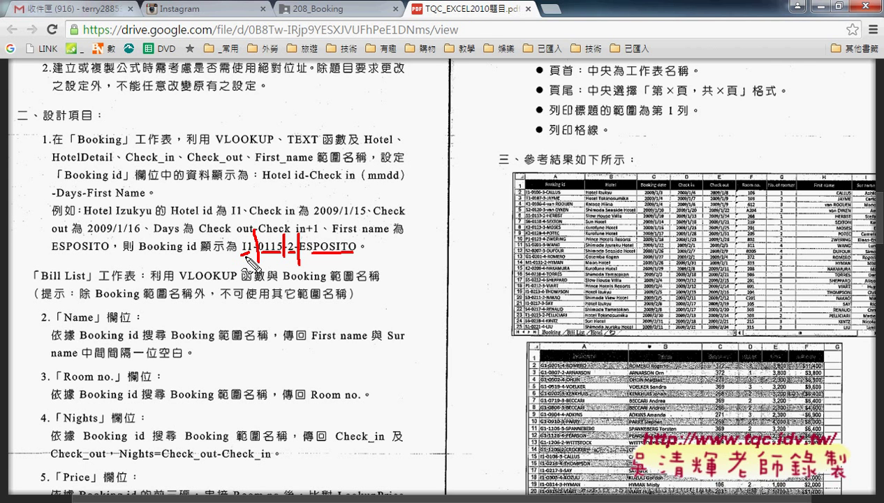
key(Escape)
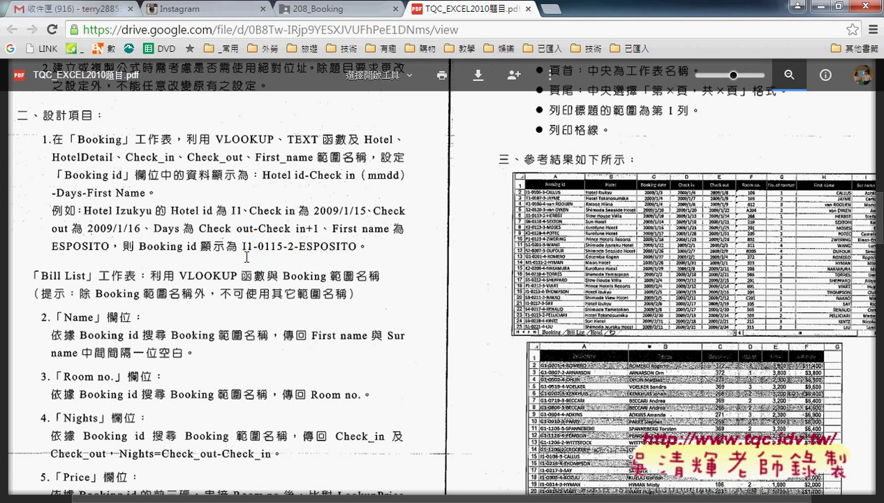
mouse_move(377, 495)
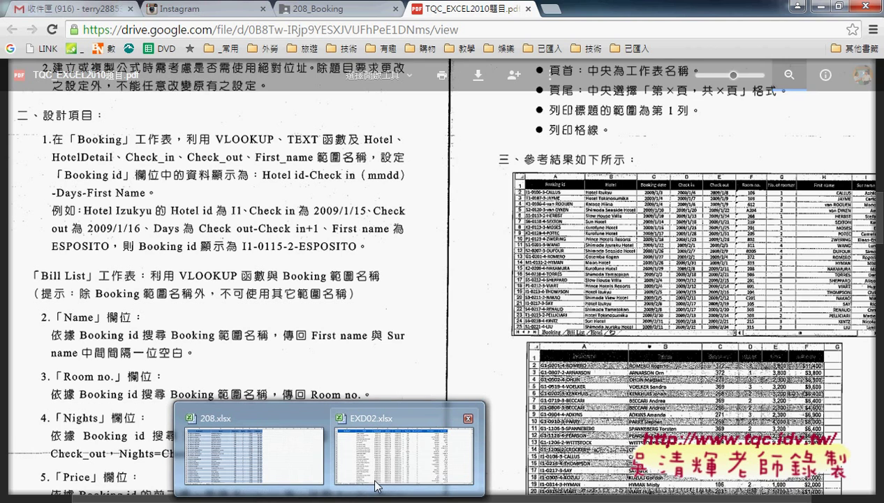
click(375, 461)
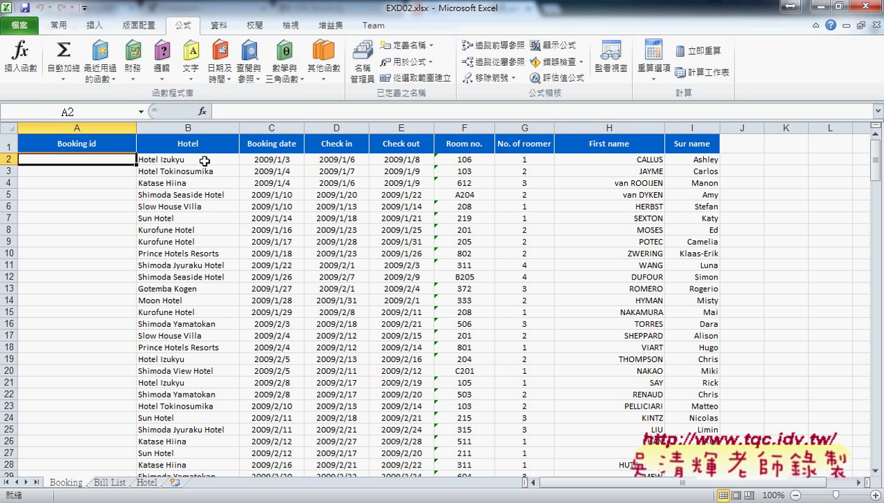
Find Hotel Izukyu's hotel id I1 on the Hotel sheet for the first booking.
click(205, 161)
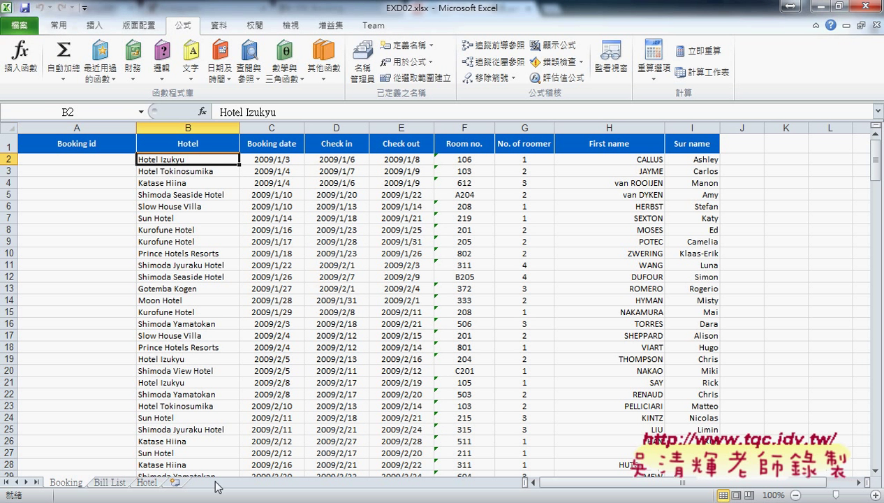
click(148, 482)
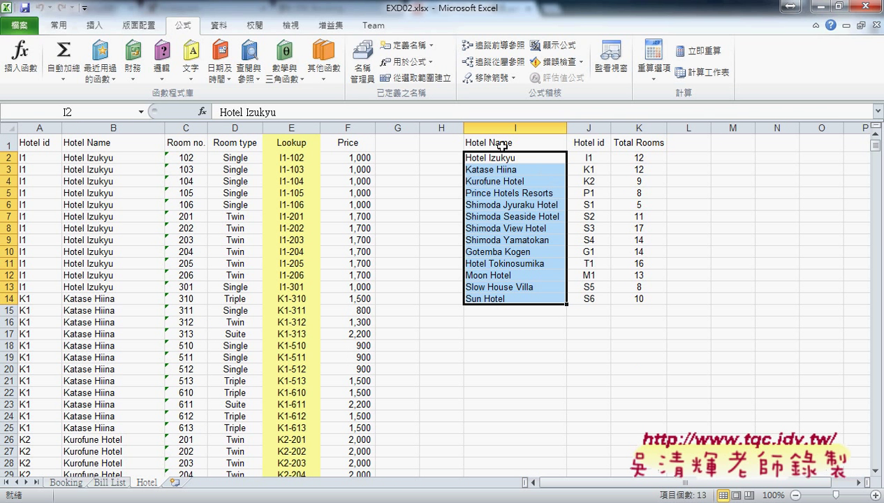
click(588, 159)
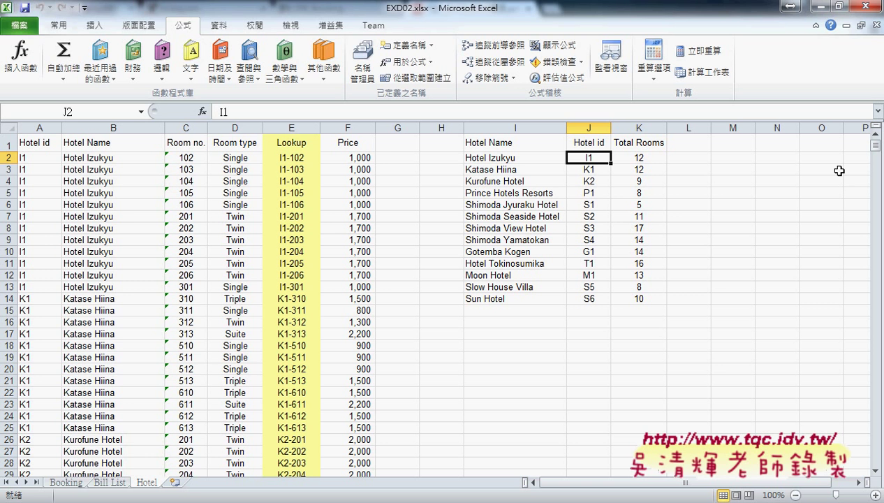
mouse_move(588, 174)
mouse_down()
mouse_move(605, 167)
mouse_move(599, 179)
mouse_up()
click(66, 482)
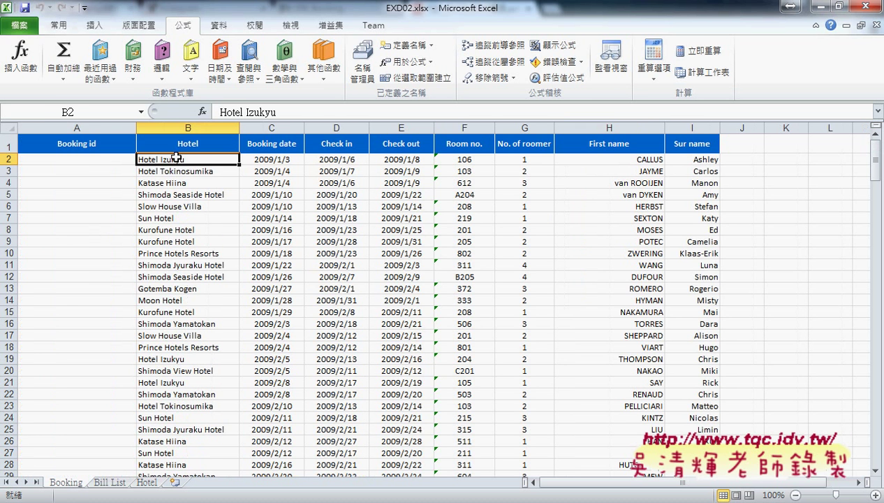
click(147, 482)
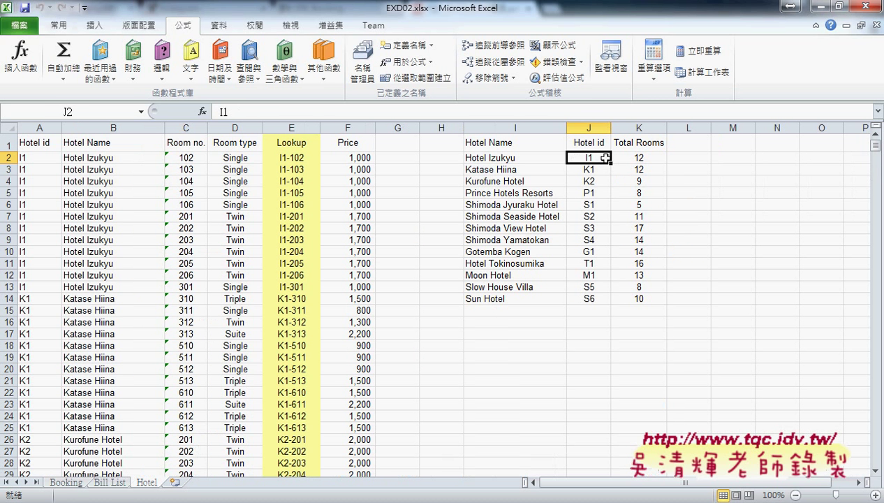
click(68, 481)
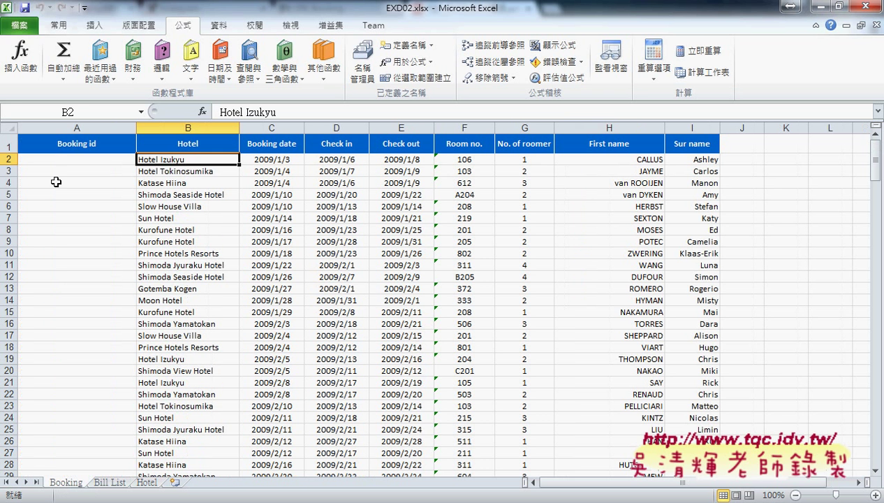
Copy the hotel id I1 from J2 and start editing Booking cell A2.
click(52, 158)
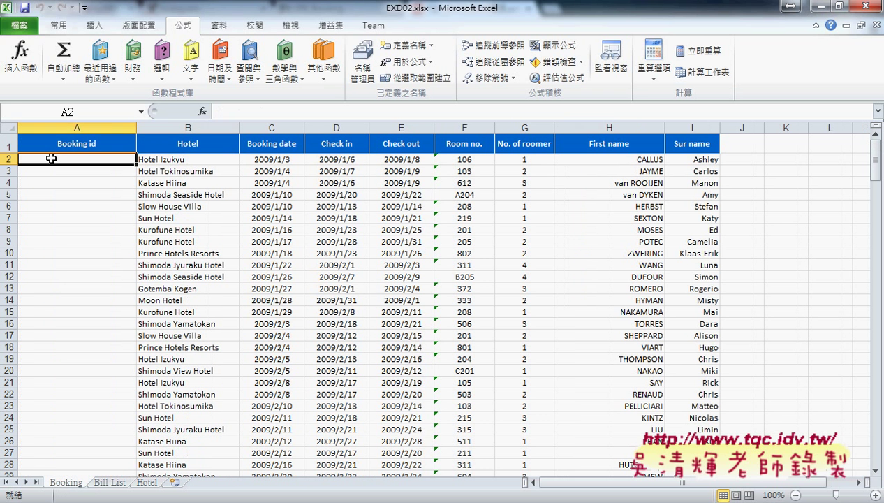
click(147, 482)
key(ctrl+c)
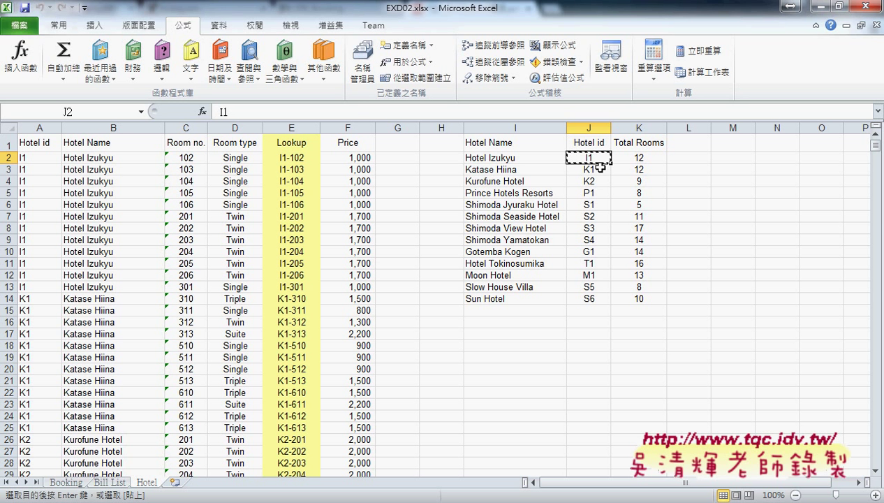
double_click(224, 112)
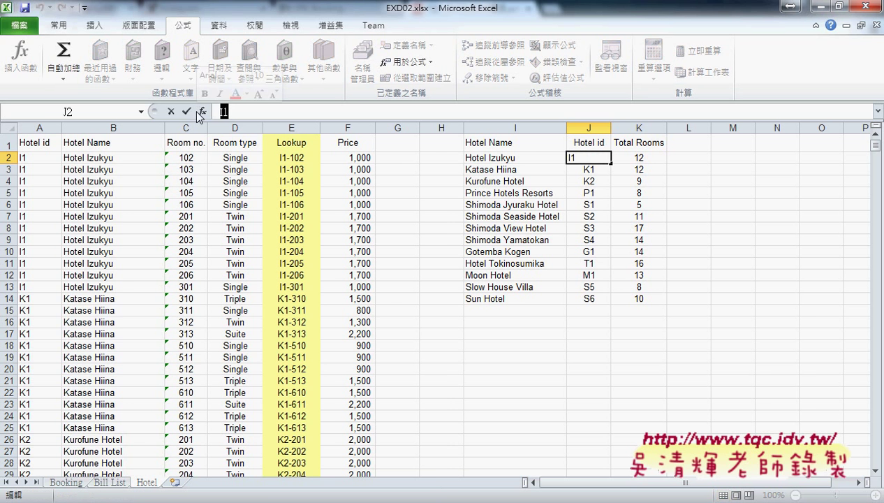
click(66, 482)
double_click(81, 161)
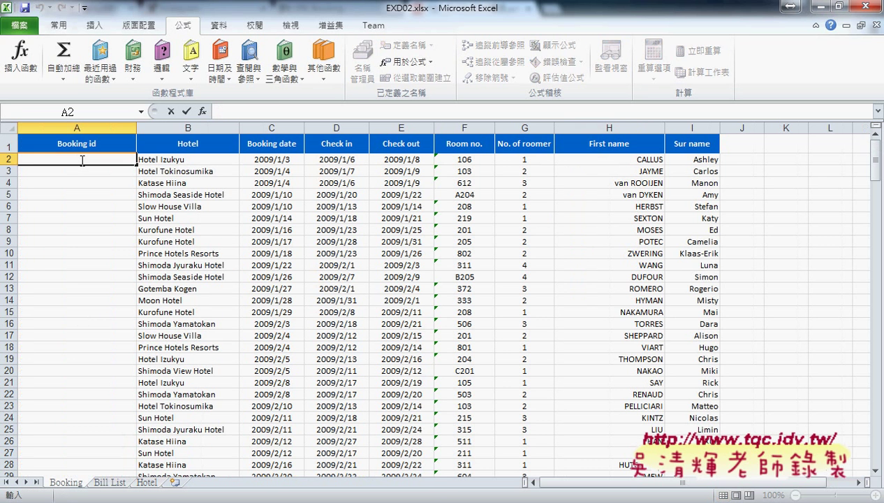
Paste I1 into A2 and append check-in 0106 and nights 3.
key(ctrl+v)
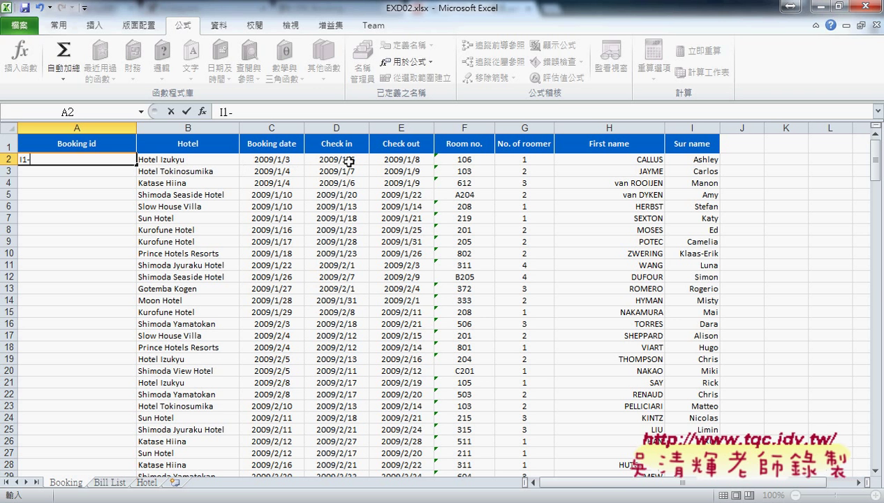
click(250, 461)
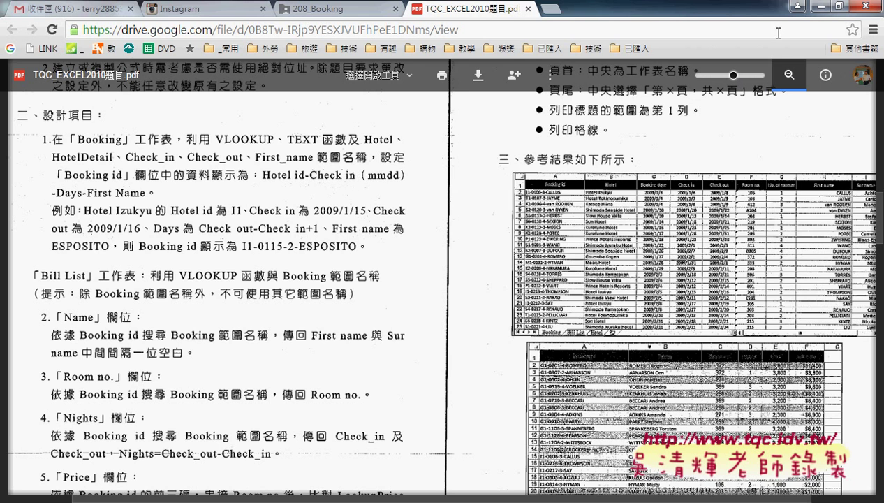
click(798, 6)
click(347, 160)
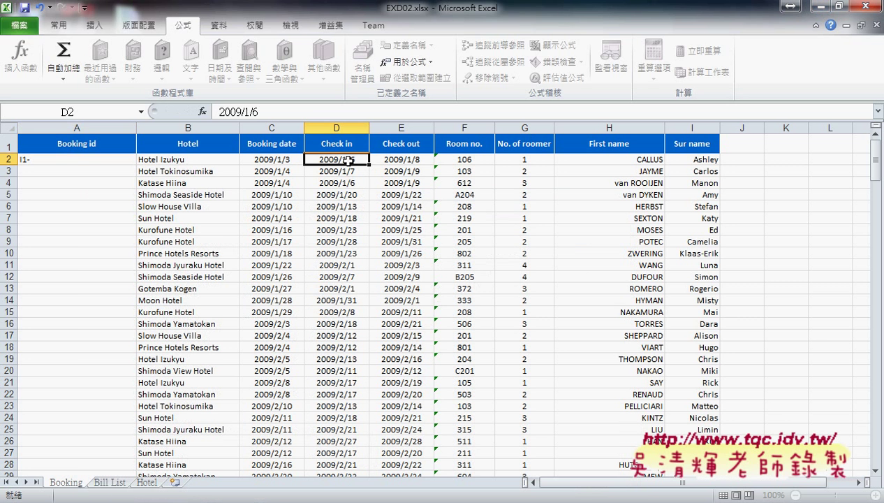
double_click(51, 159)
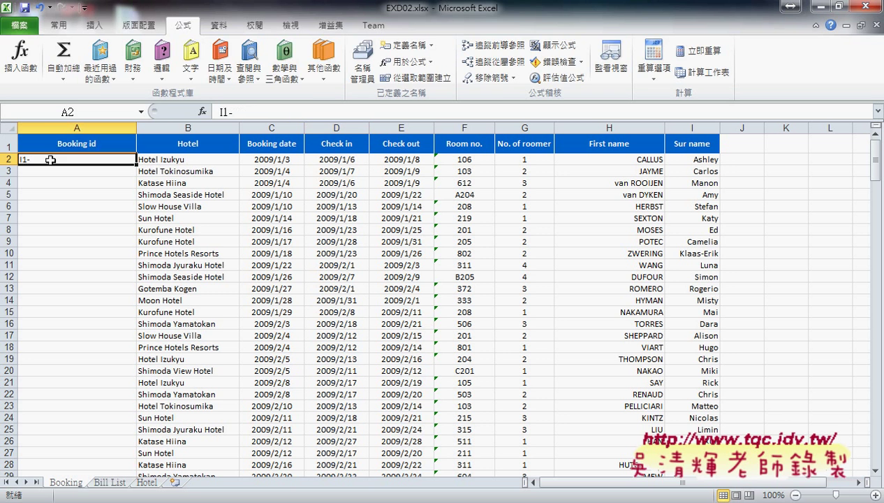
text(010)
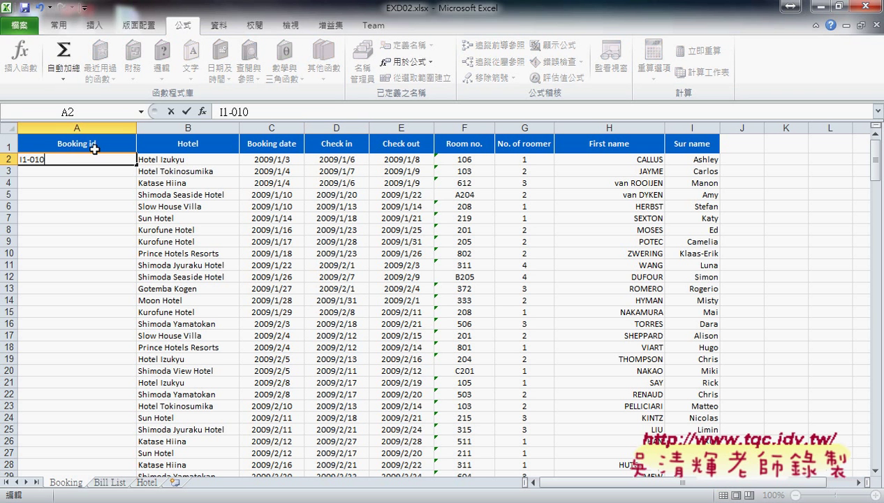
text(6)
text(-3-)
Copy the guest's name from H2, append it to A2 and confirm the Booking id.
click(642, 160)
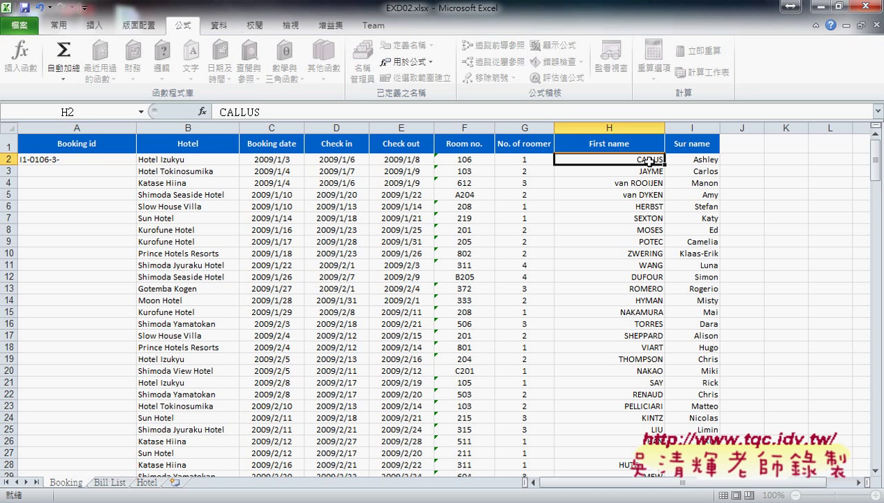
double_click(642, 160)
double_click(641, 160)
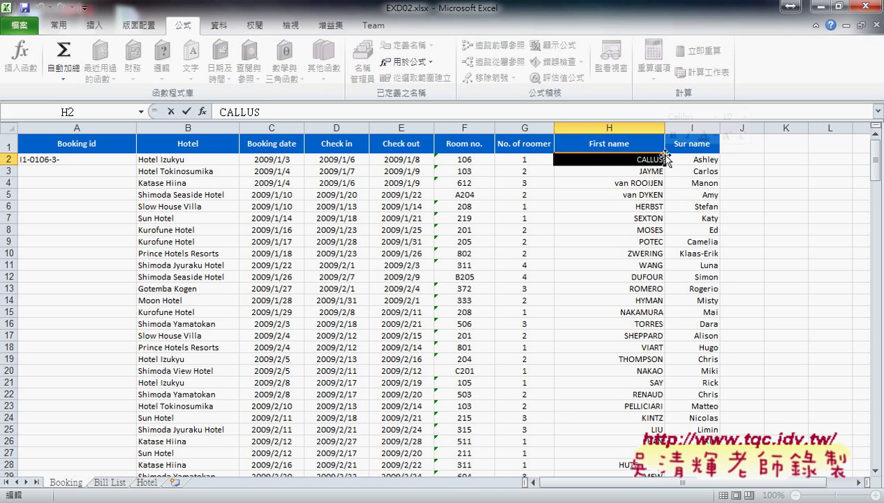
click(70, 161)
double_click(71, 160)
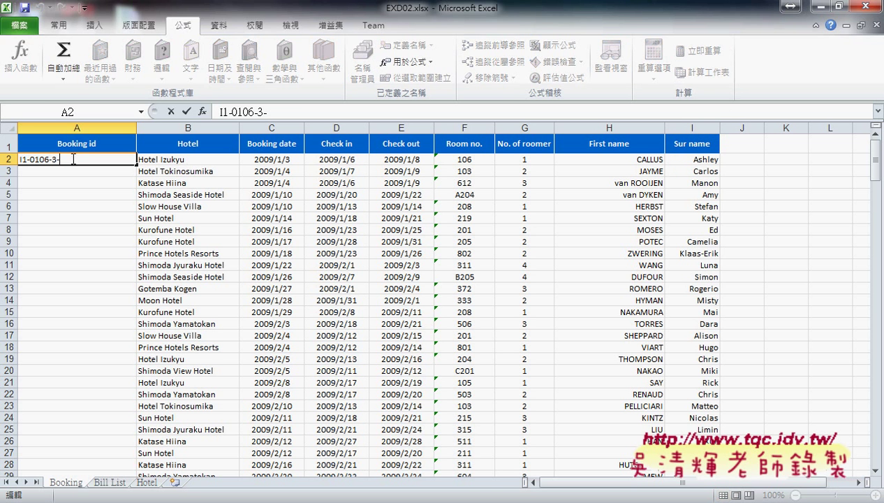
key(ctrl+v)
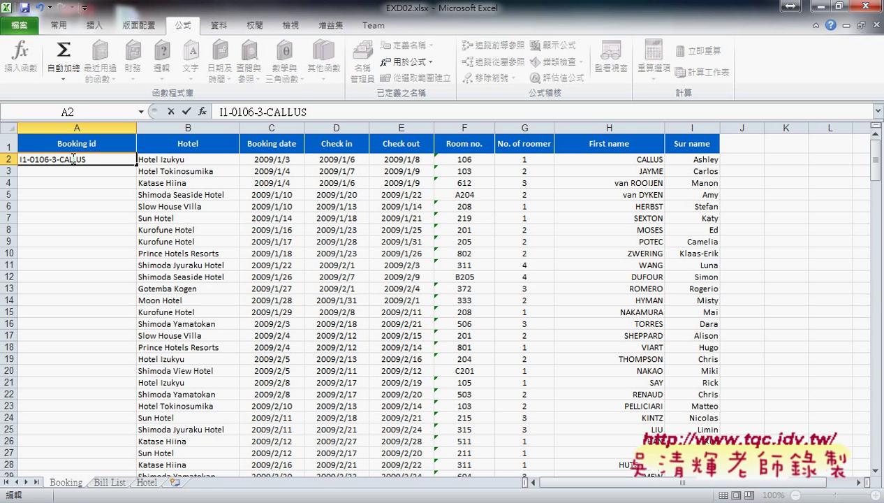
key(Return)
click(96, 159)
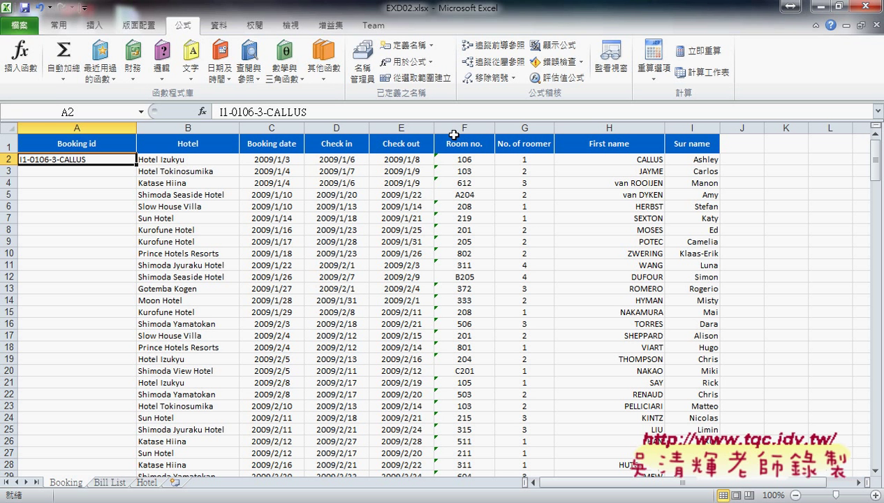
mouse_move(313, 124)
mouse_down()
mouse_move(305, 99)
mouse_move(322, 122)
mouse_up()
Mark the Booking id, Name, Room no. and Amount cells in row 2 of Bill List.
click(105, 482)
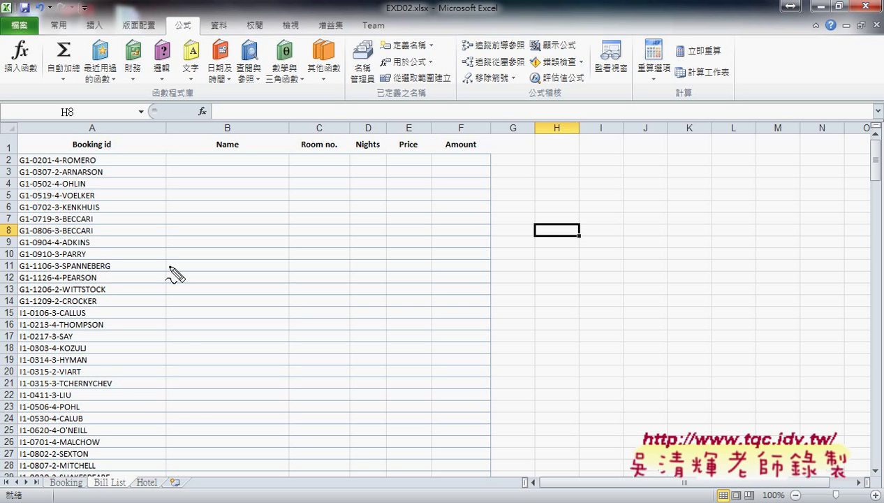
drag(30, 170, 16, 169)
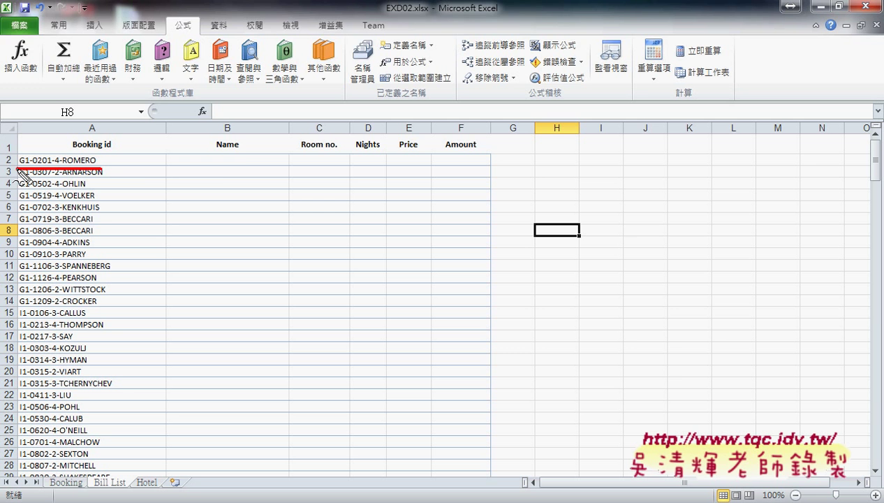
mouse_move(244, 166)
mouse_down()
mouse_move(239, 160)
mouse_move(246, 165)
mouse_up()
mouse_move(340, 165)
mouse_down()
mouse_move(314, 159)
mouse_move(414, 159)
mouse_up()
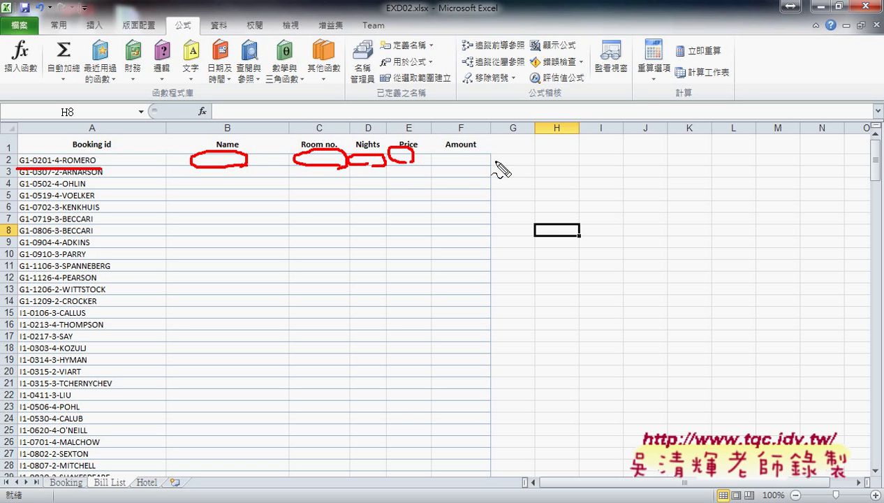
mouse_move(483, 157)
mouse_down()
mouse_move(458, 168)
mouse_move(489, 165)
mouse_up()
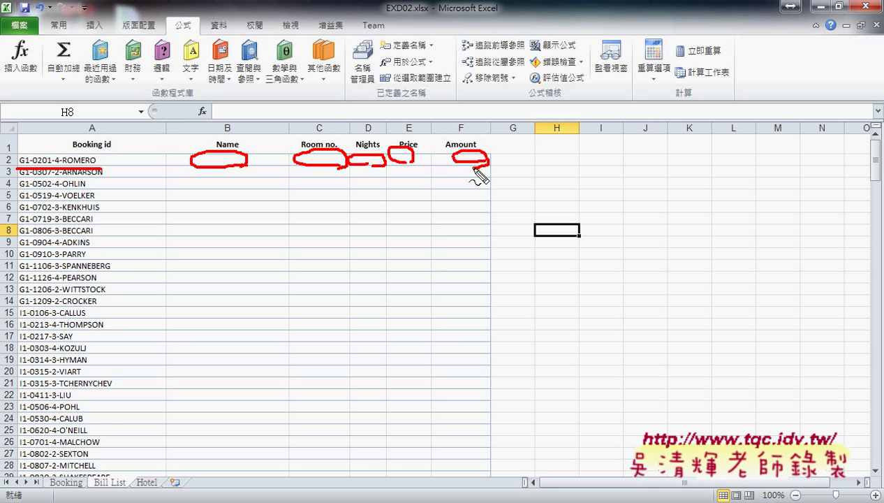
click(218, 157)
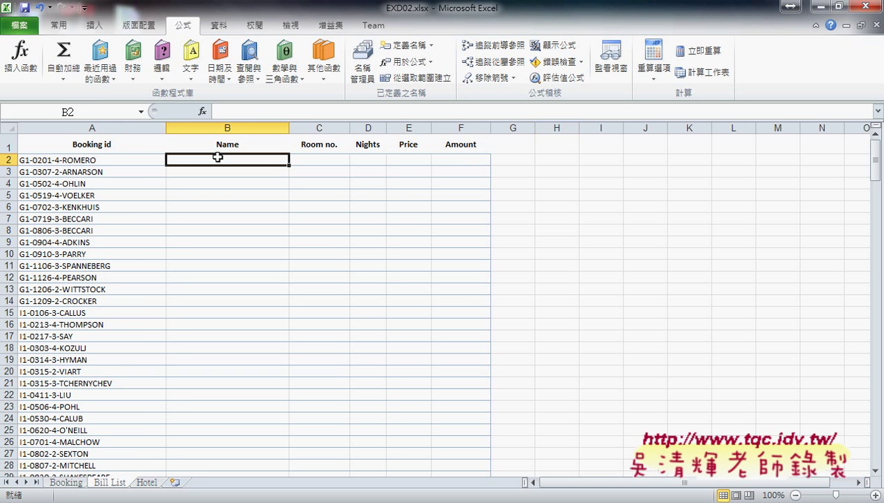
click(86, 160)
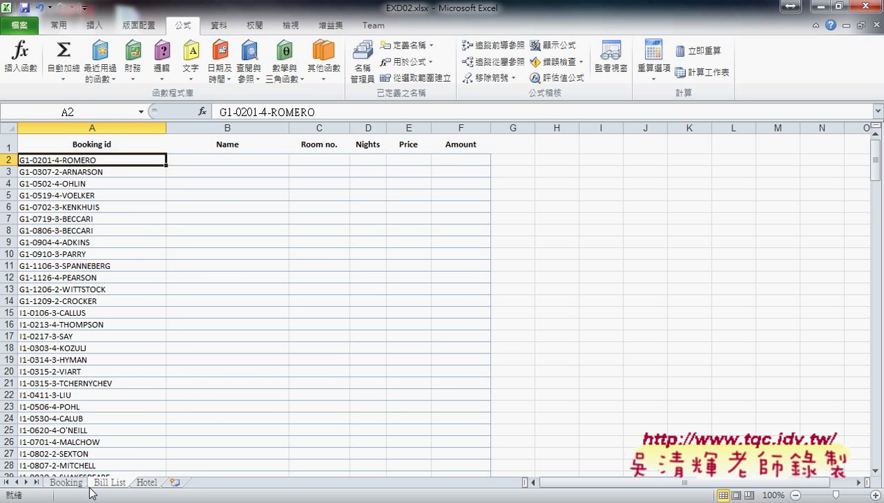
Match the Bill List Name cell B2 to the guest's first and surname on the Booking sheet.
click(65, 483)
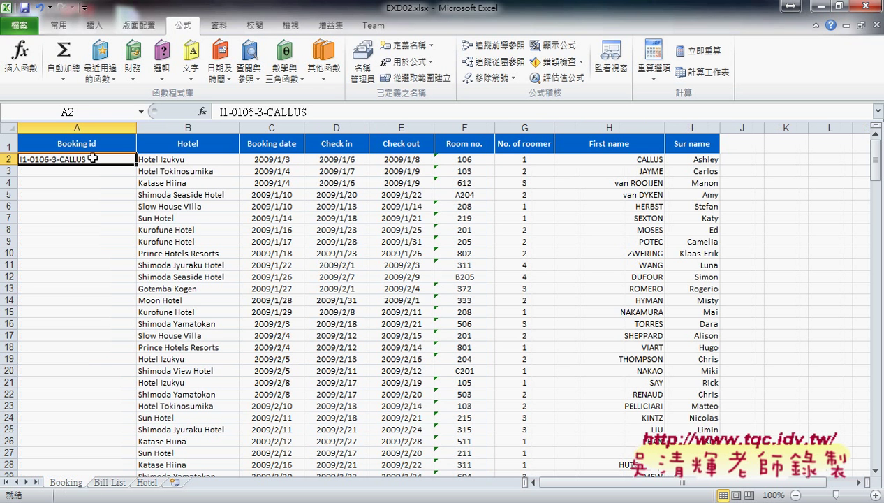
drag(641, 160, 716, 161)
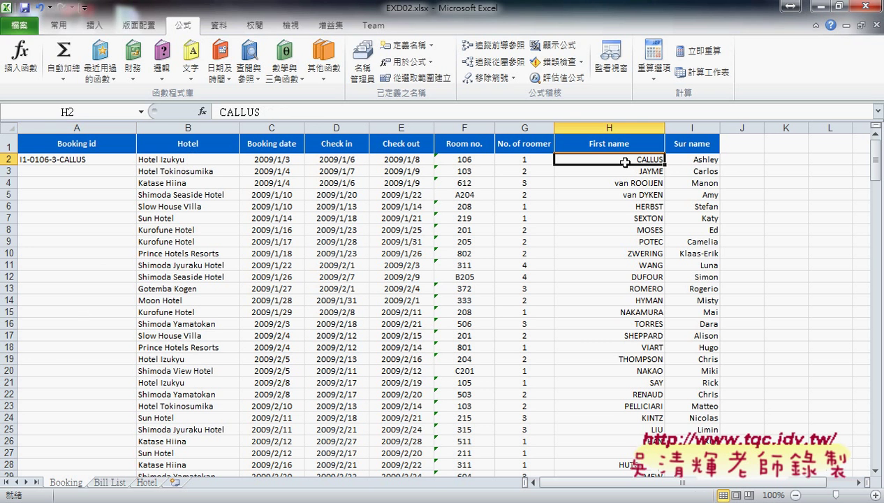
click(670, 160)
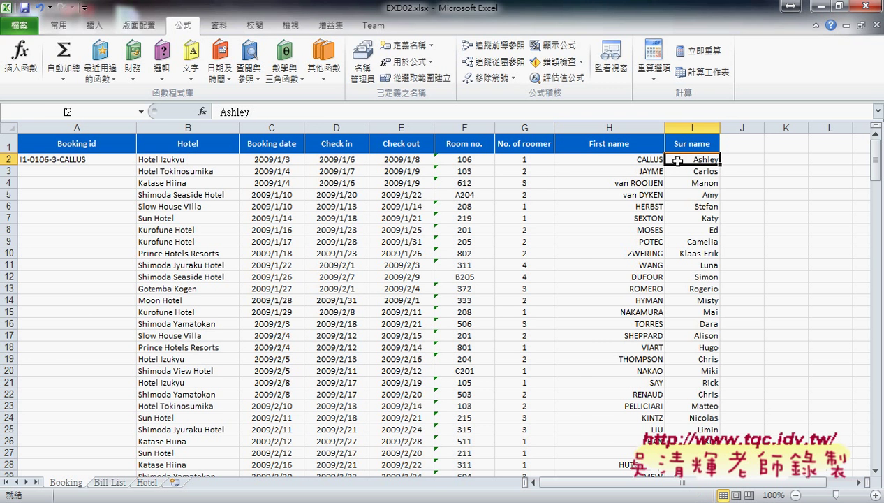
click(110, 483)
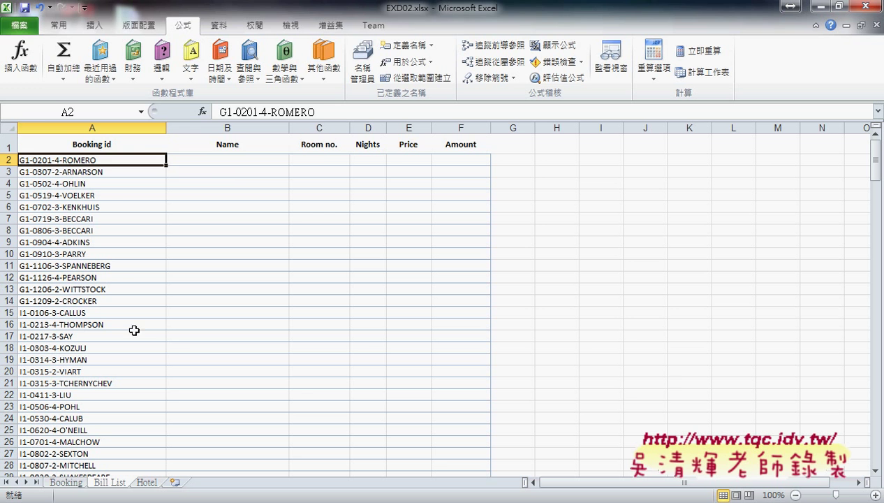
click(246, 161)
click(327, 160)
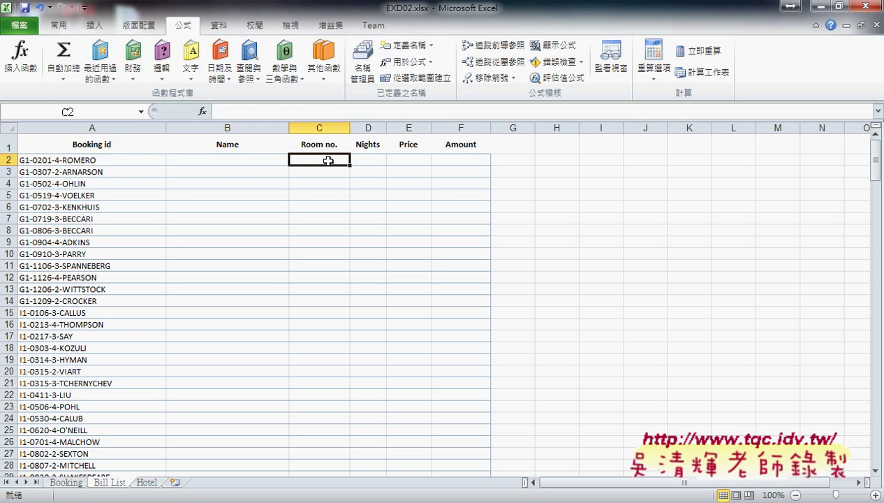
click(79, 160)
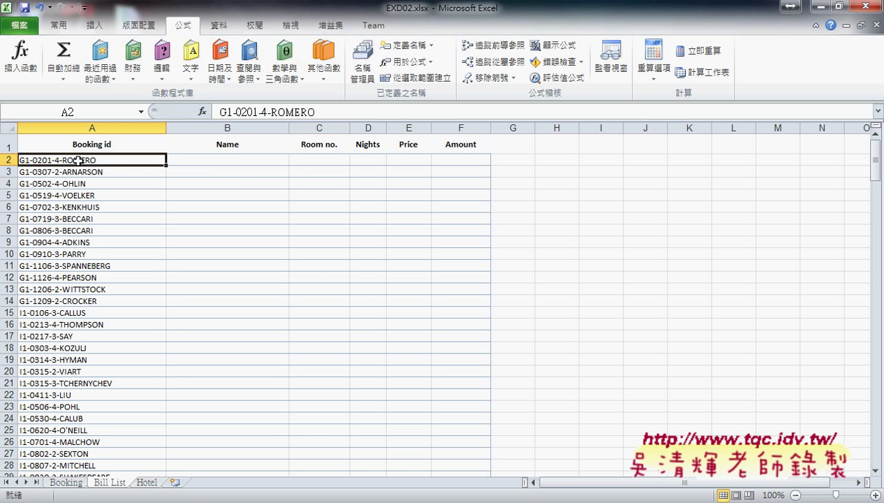
Trace Bill List Room no. C2 to room number 106 in Booking F2.
click(67, 482)
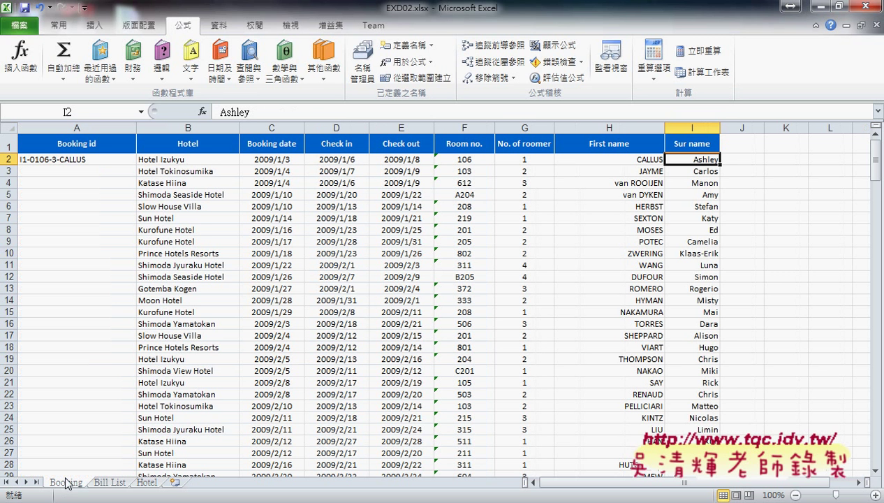
click(458, 160)
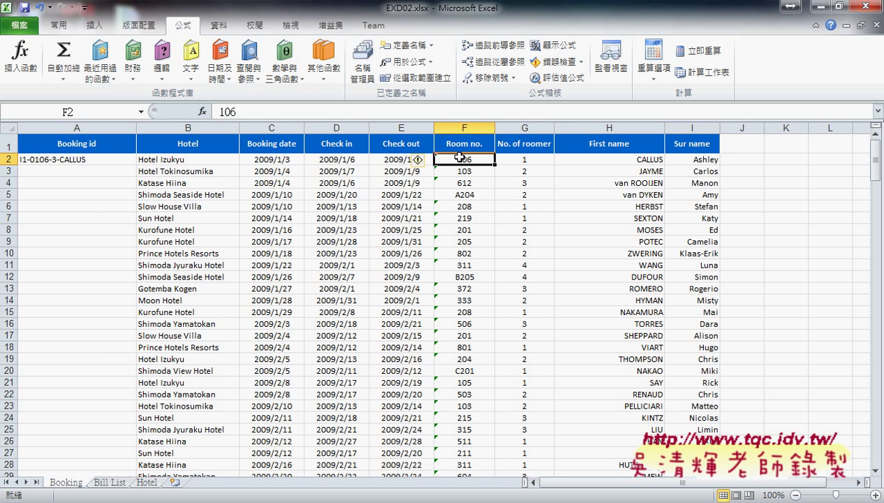
click(106, 482)
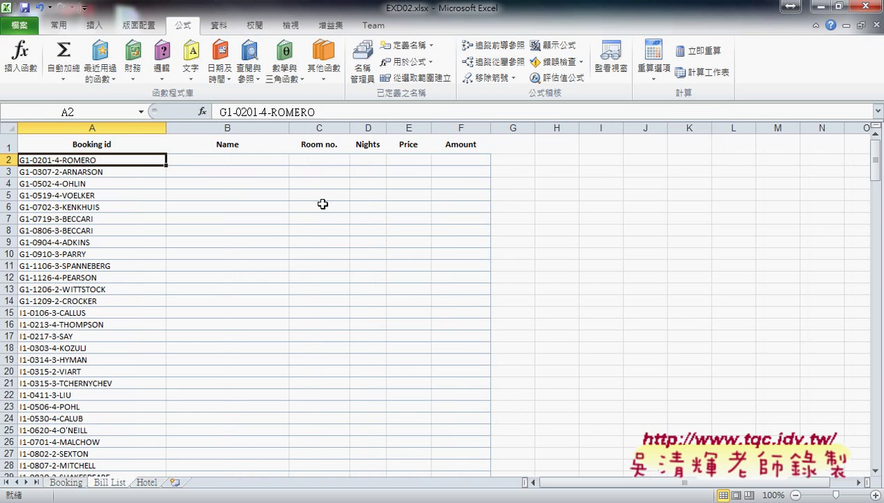
click(321, 159)
Relate Nights to check-in 2009/1/6 and check-out 2009/1/8, and Price to hotel code G1.
click(371, 160)
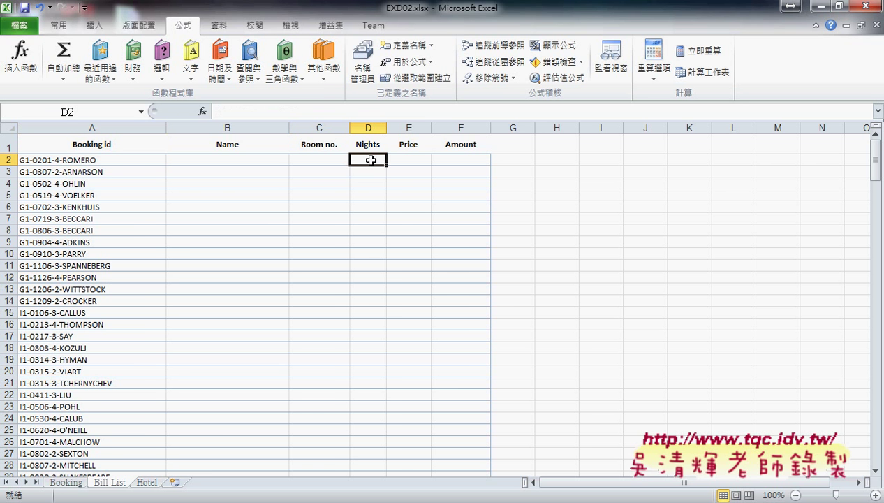
click(75, 481)
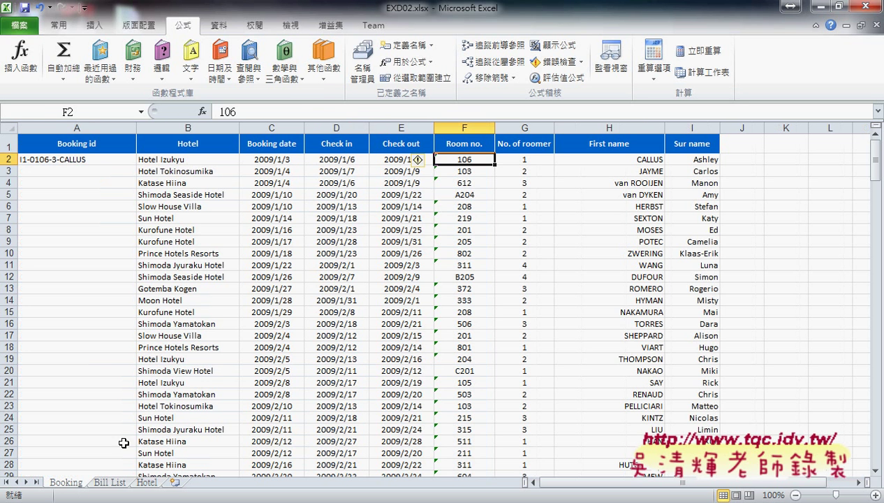
click(392, 159)
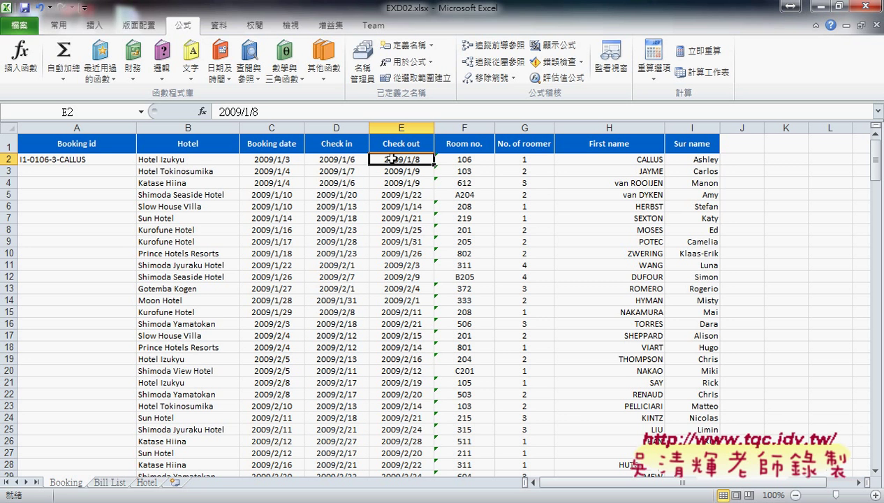
click(345, 159)
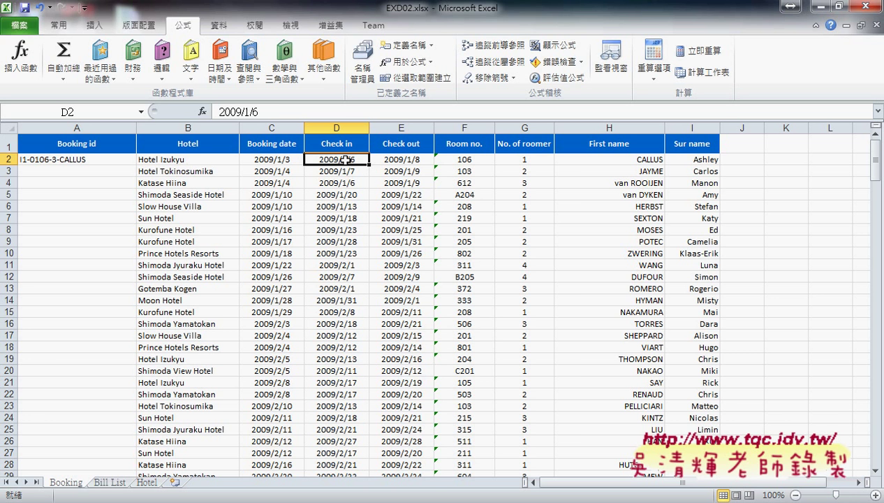
click(110, 482)
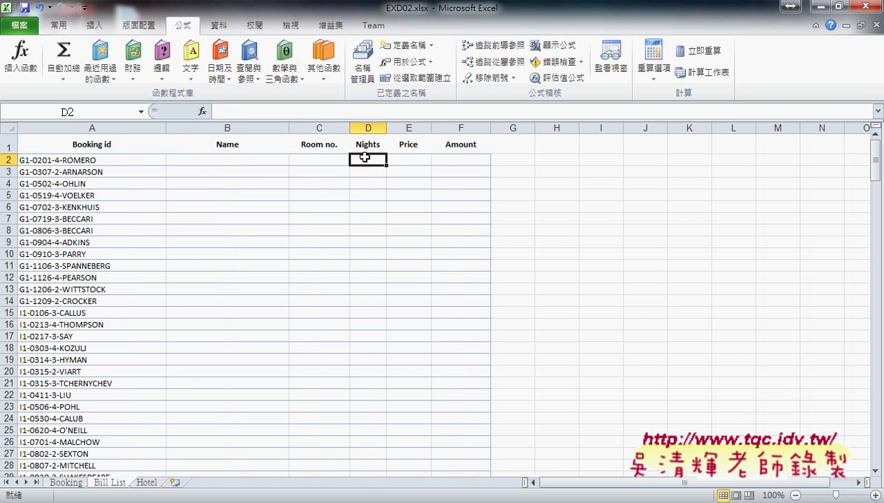
click(400, 159)
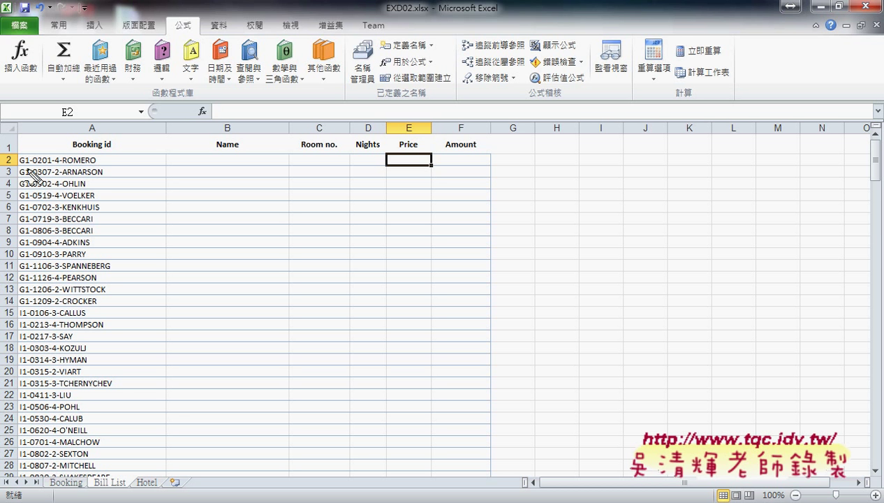
drag(20, 168, 31, 167)
click(148, 482)
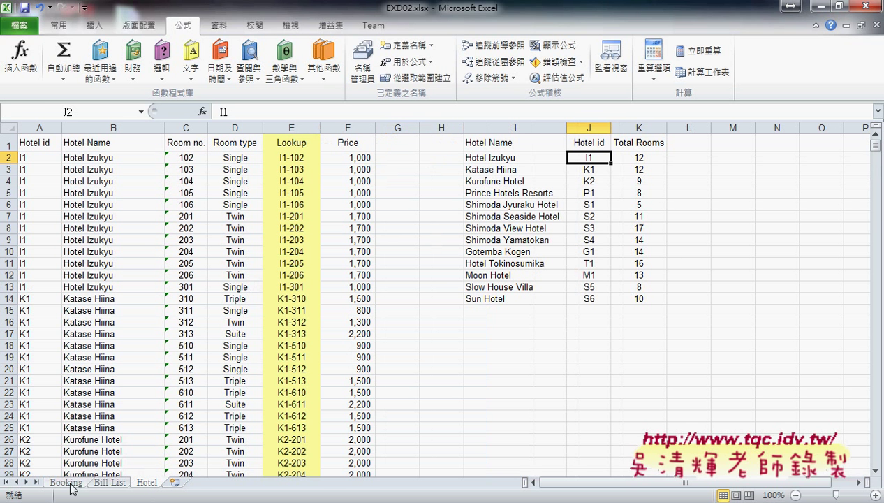
Confirm in Name Manager that LookupPrice spans =Hotel!$E$2:$F$150, e.g. I1-102 priced 1,000.
click(109, 483)
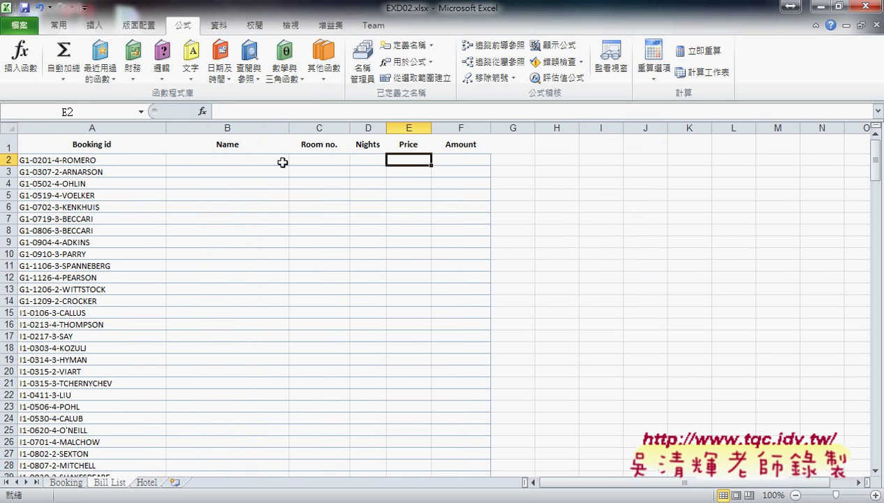
click(146, 483)
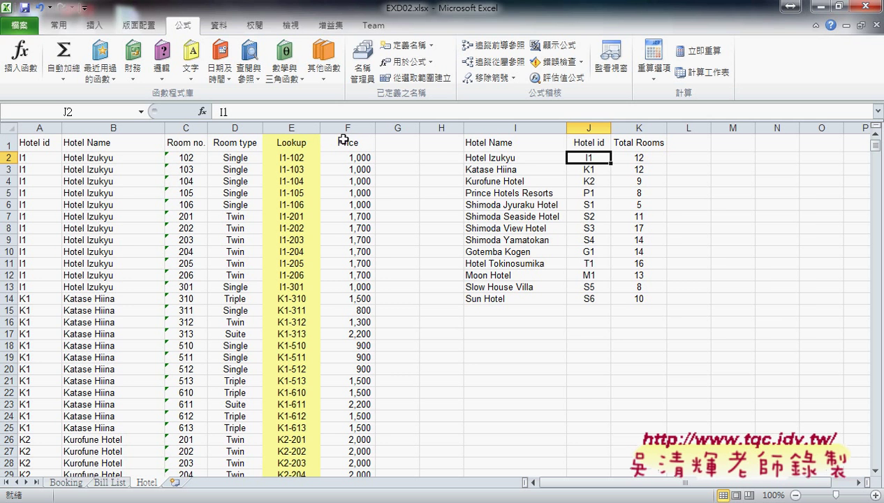
click(363, 72)
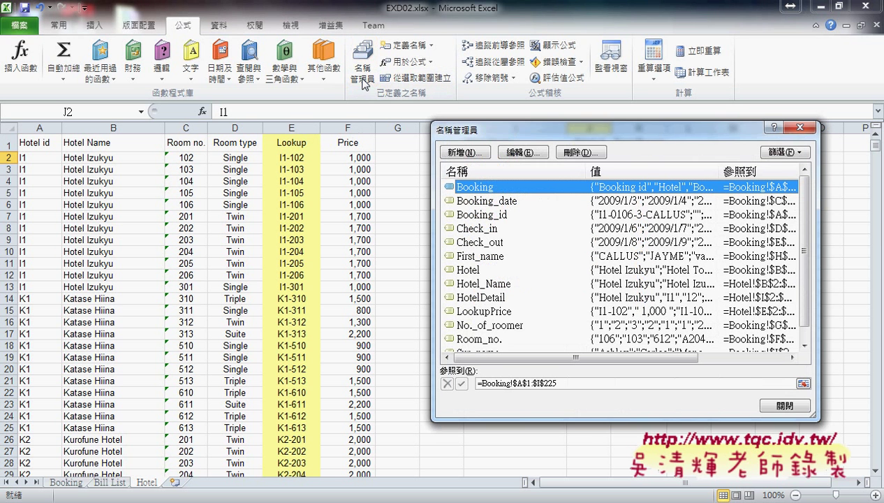
click(504, 315)
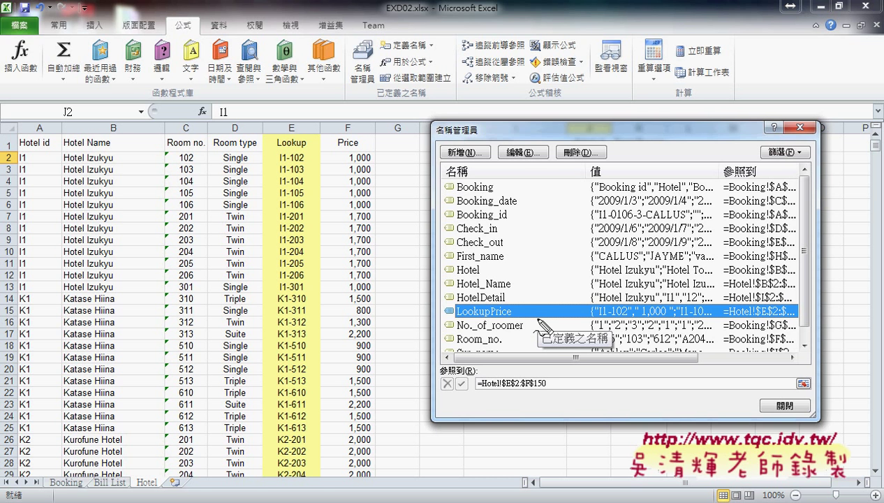
drag(538, 320, 520, 318)
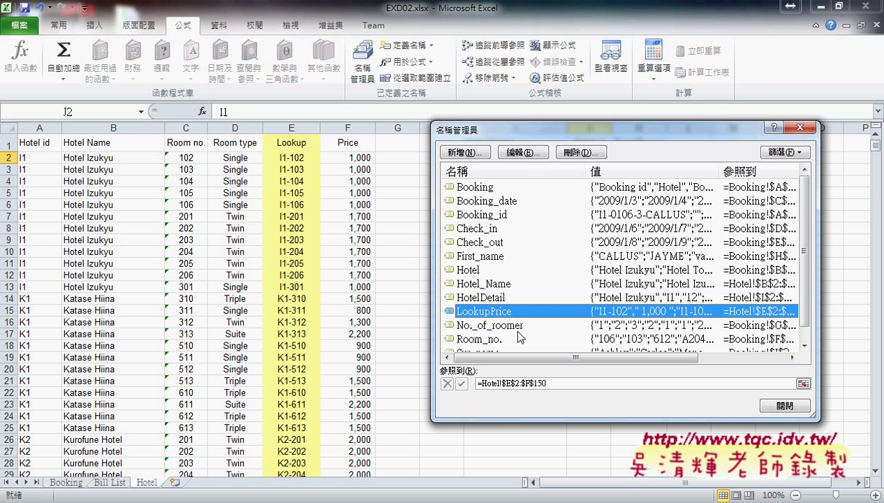
click(562, 384)
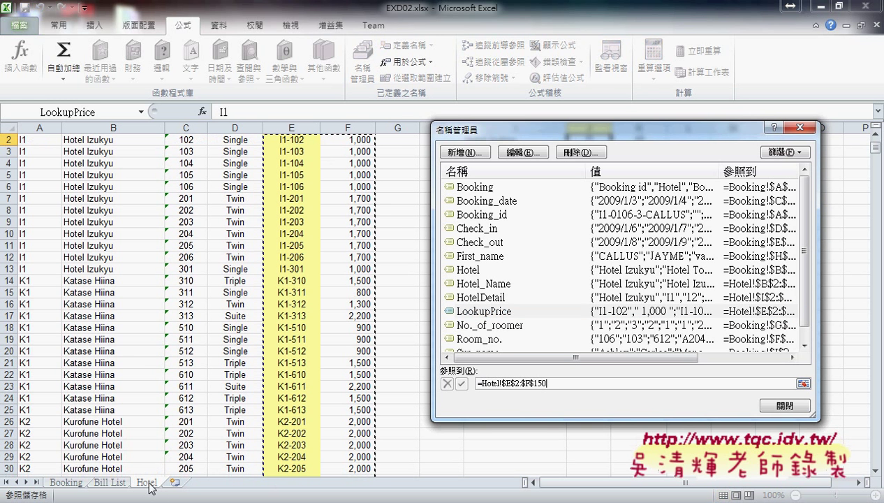
scroll(326, 173, up, 1)
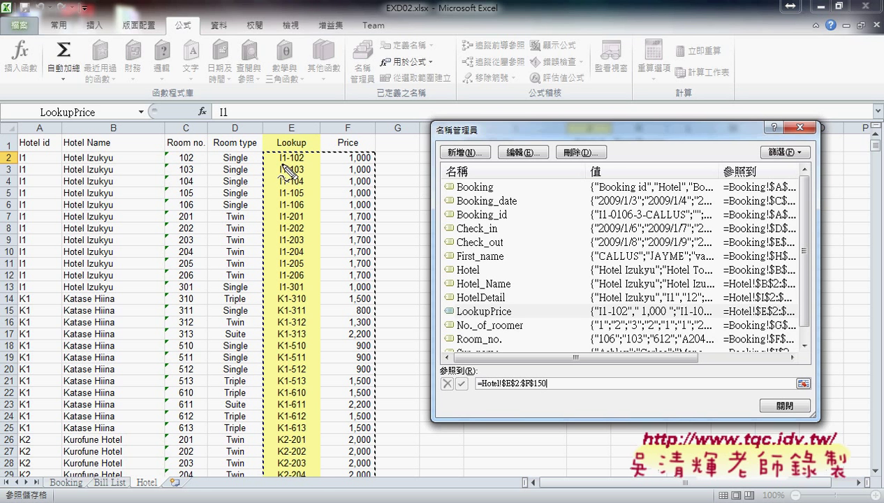
drag(277, 163, 308, 162)
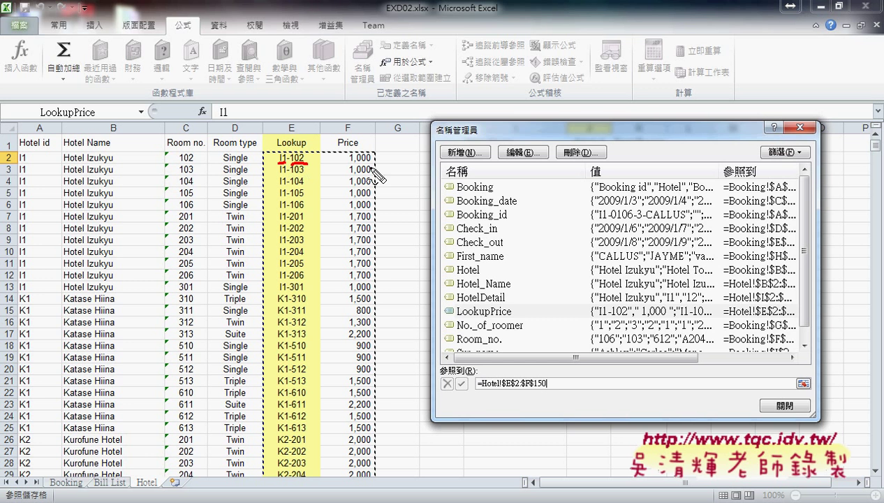
drag(362, 167, 382, 158)
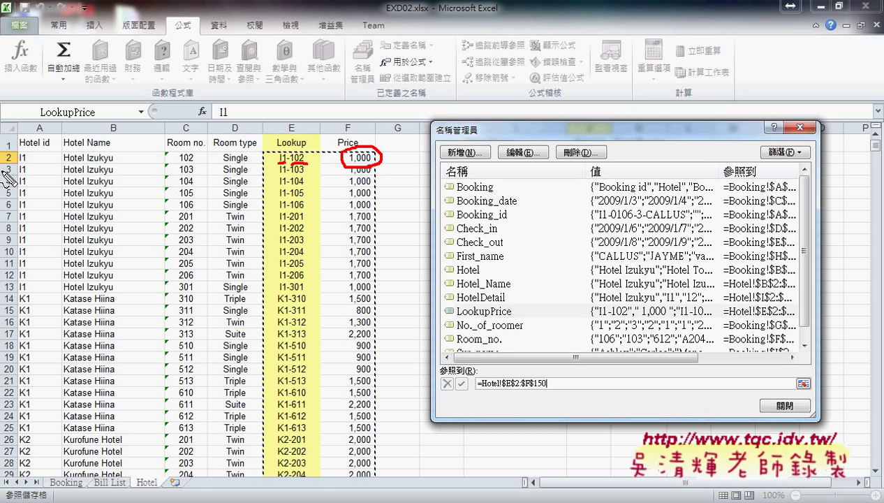
scroll(7, 179, down, 1)
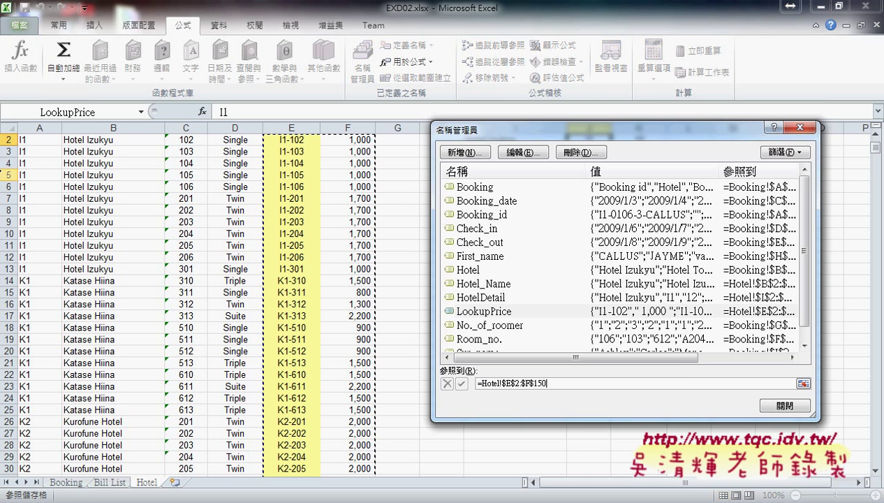
click(784, 407)
click(112, 483)
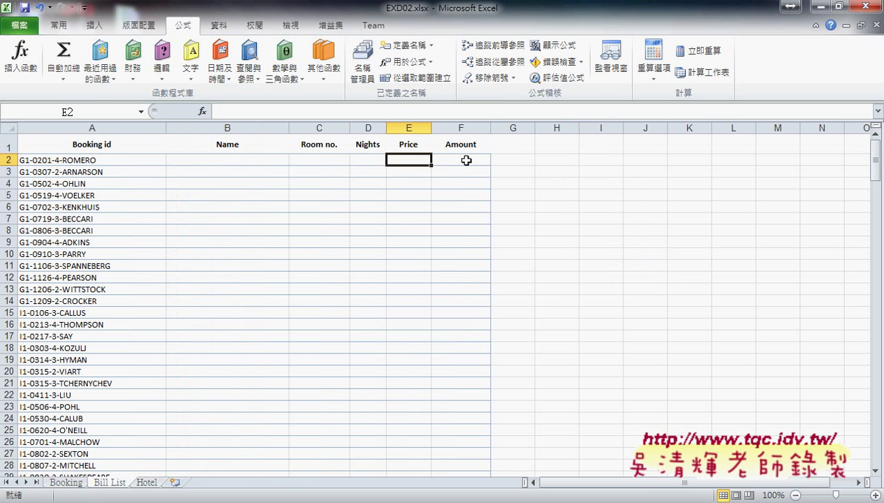
Select the Bill List Nights, Price and Amount cells, then go to the Booking sheet.
drag(366, 158, 406, 160)
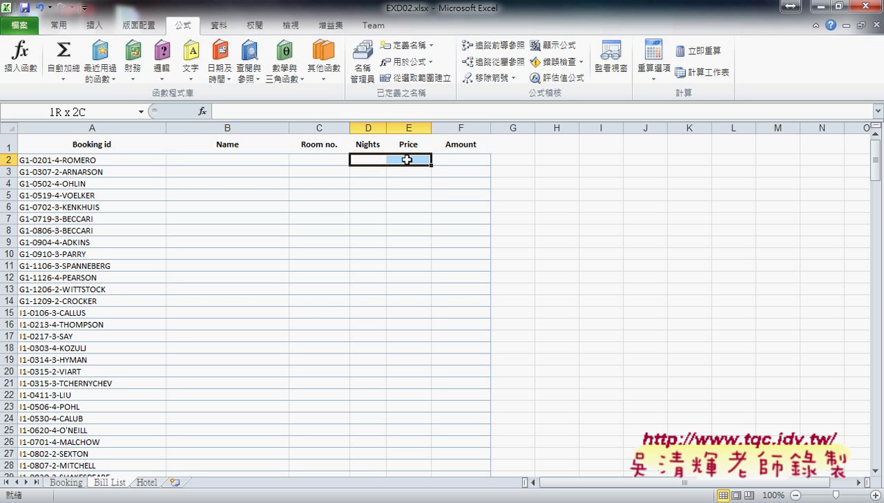
drag(406, 160, 413, 161)
click(464, 161)
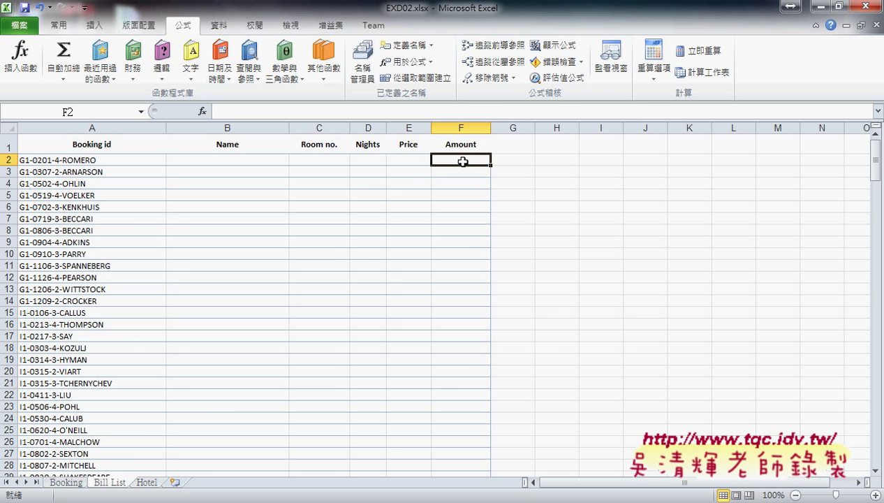
click(63, 483)
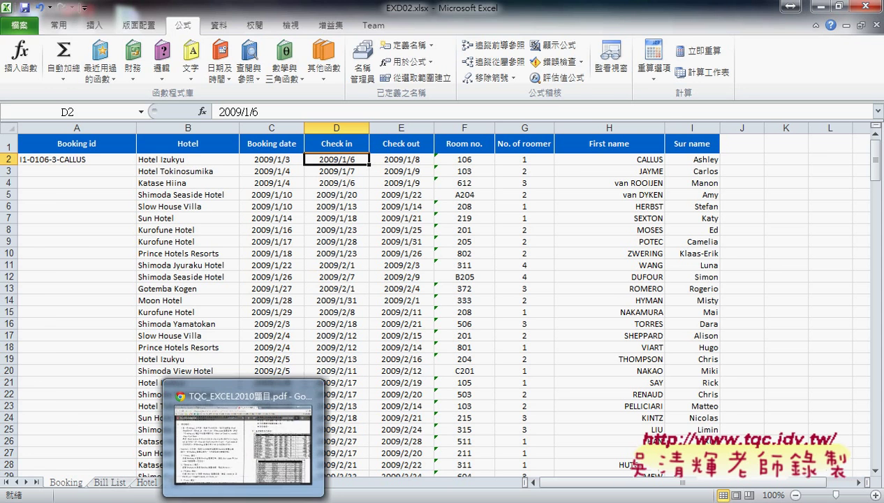
Review the task description in the exam PDF and return to Excel.
click(249, 450)
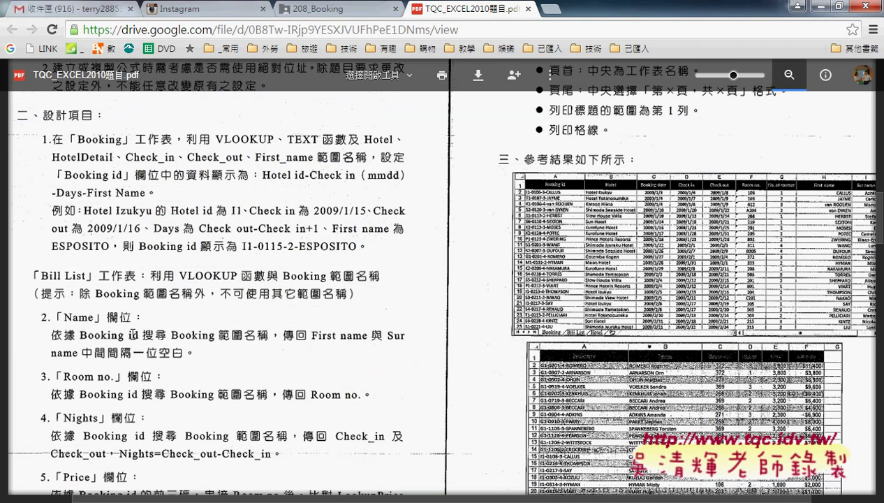
scroll(132, 334, down, 2)
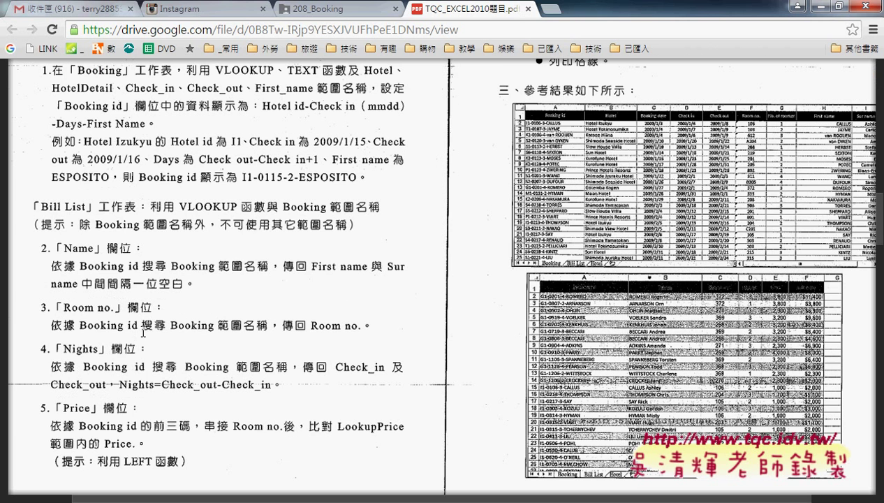
key(alt+Tab)
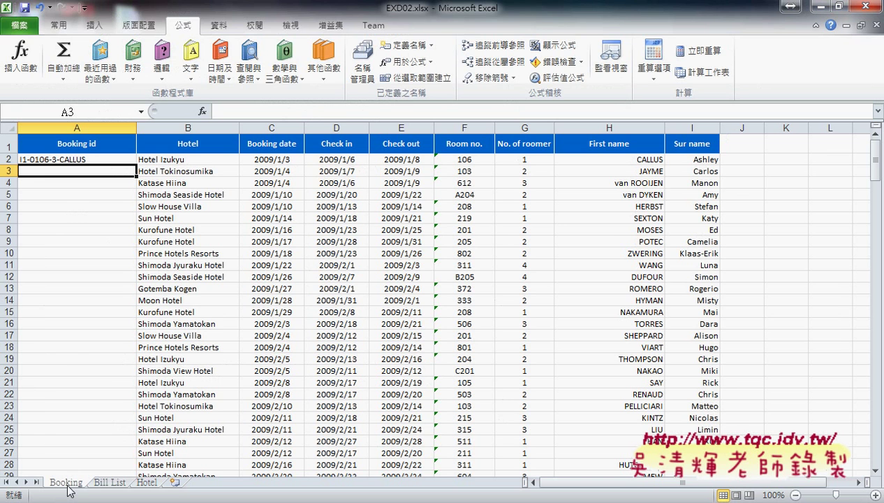
Mark the Booking sheet's row 2 date 2009/1/3, room 106, count 1 and guest names.
drag(70, 490, 94, 493)
drag(33, 497, 84, 500)
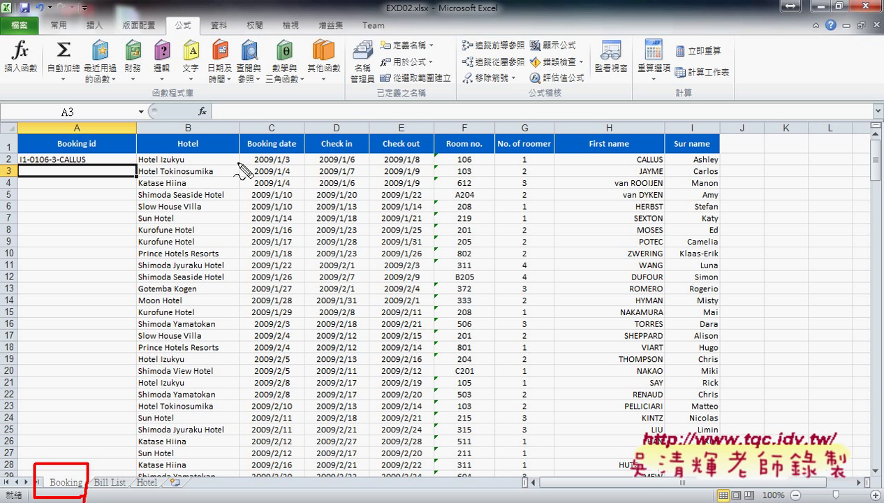
drag(255, 164, 289, 164)
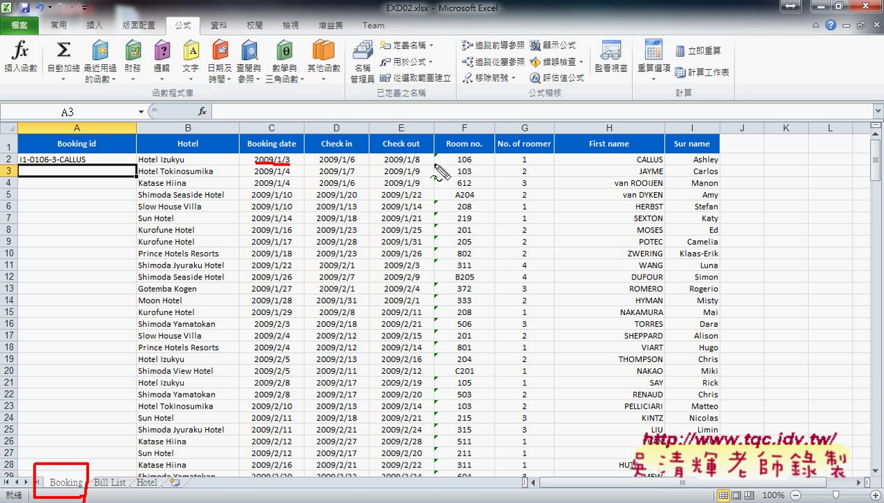
drag(458, 164, 478, 164)
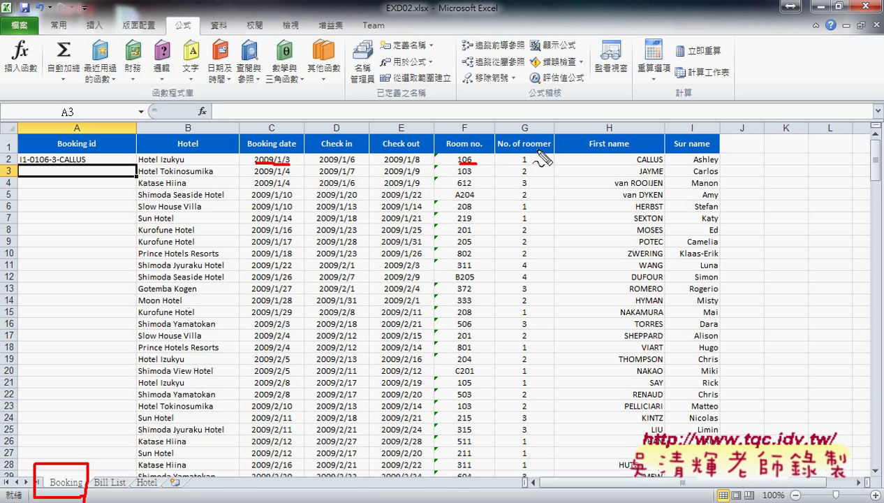
drag(520, 166, 530, 167)
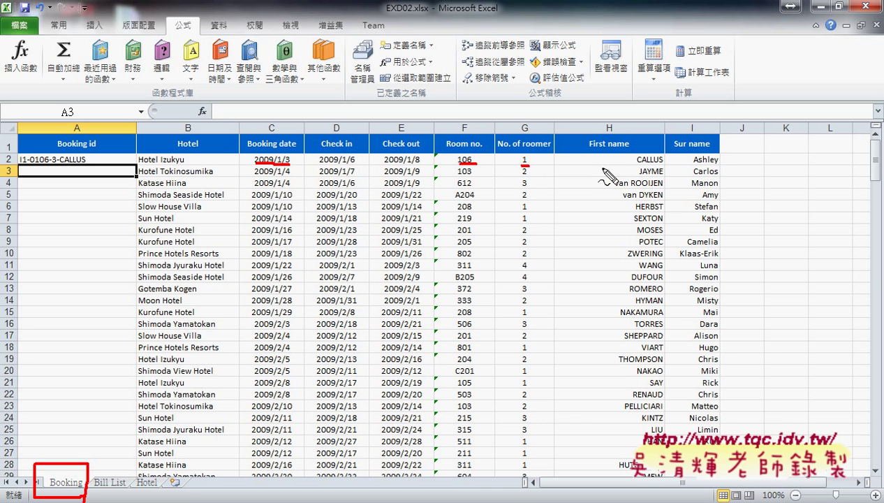
drag(627, 168, 722, 170)
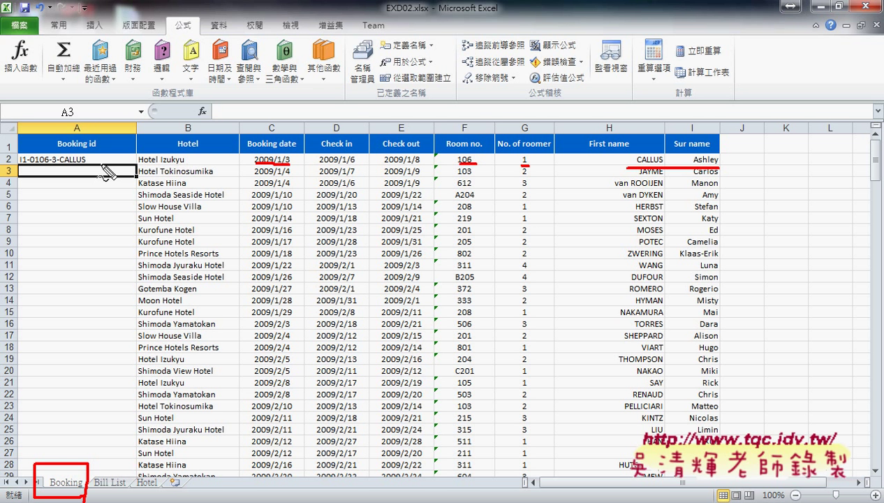
key(Escape)
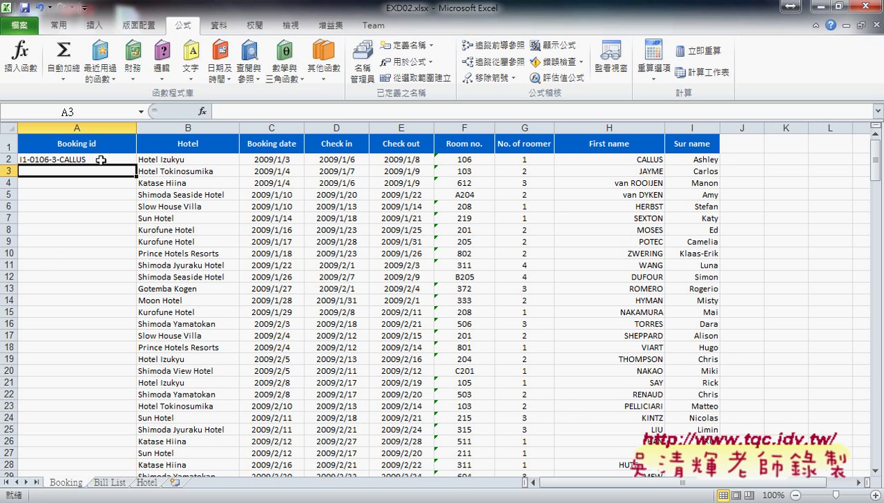
Check A2's Booking id, select A3, then view the Hotel sheet's hotel table.
click(100, 160)
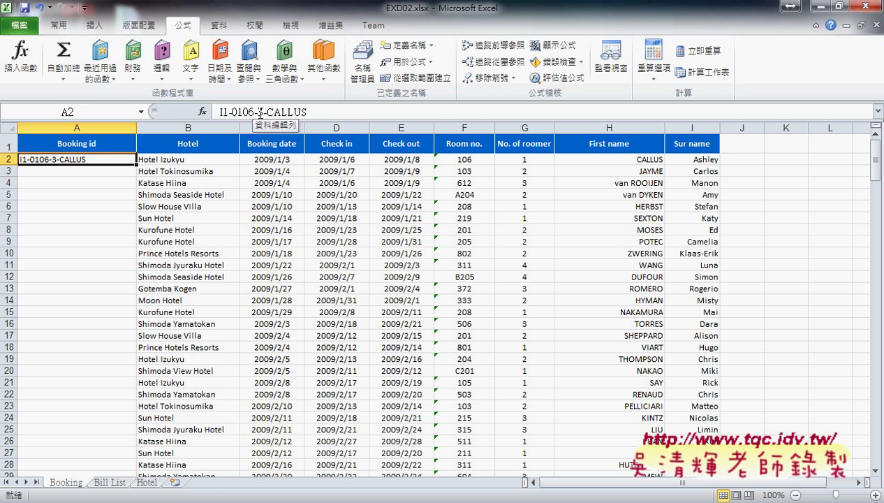
click(102, 174)
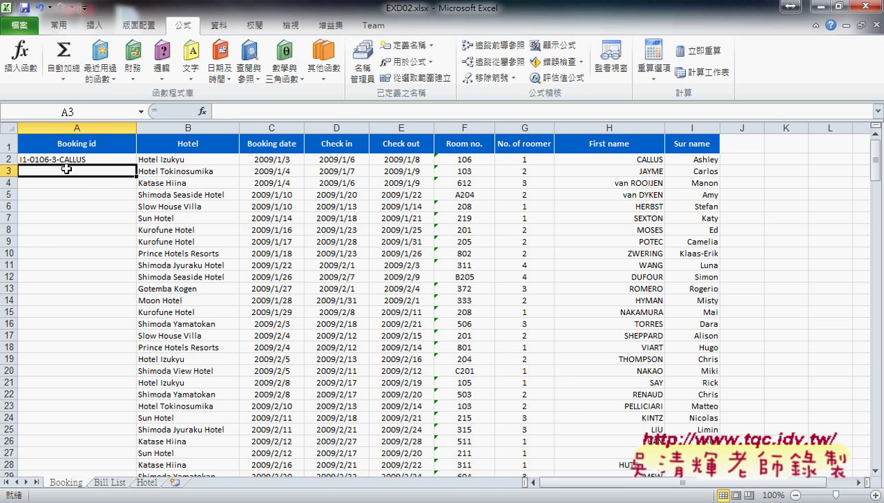
click(146, 481)
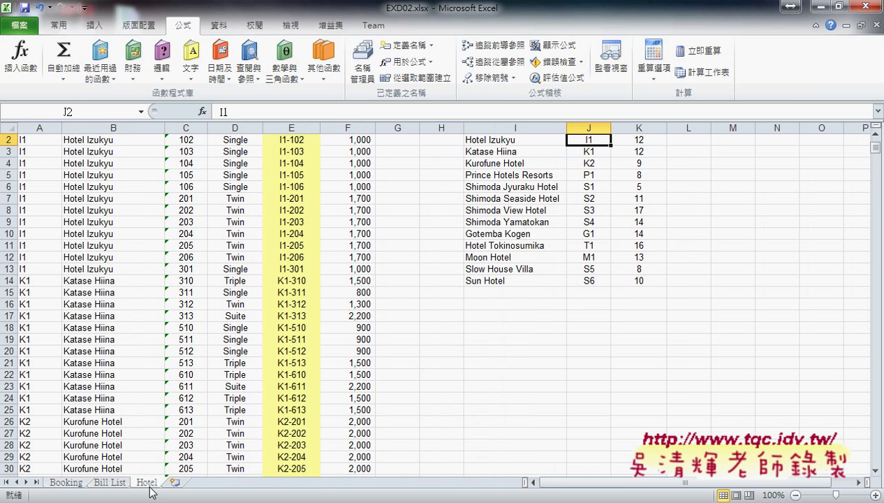
scroll(497, 147, up, 1)
click(493, 145)
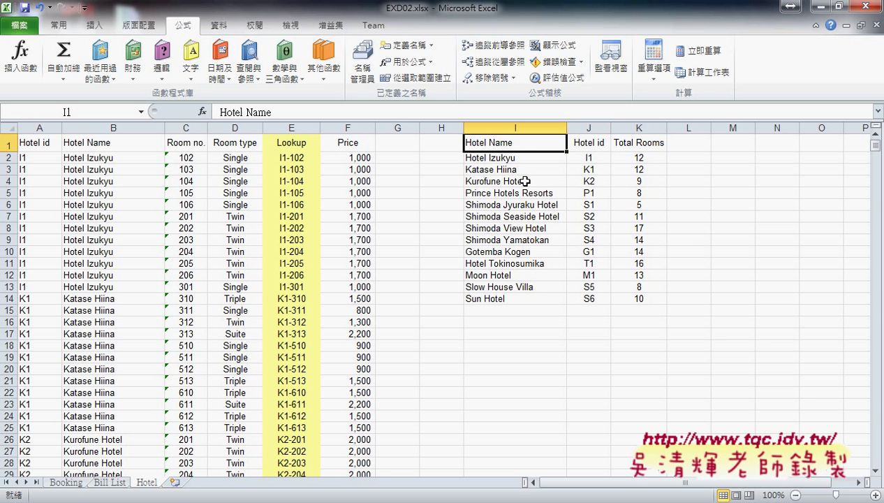
click(363, 63)
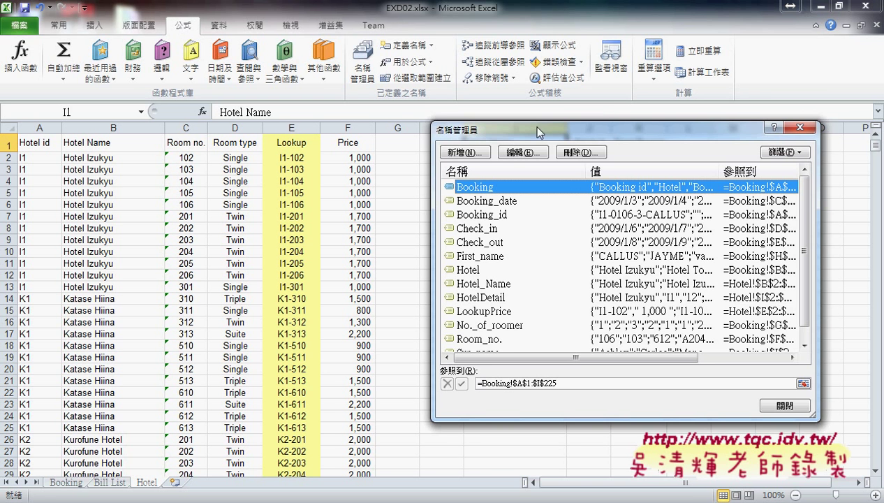
drag(537, 127, 441, 206)
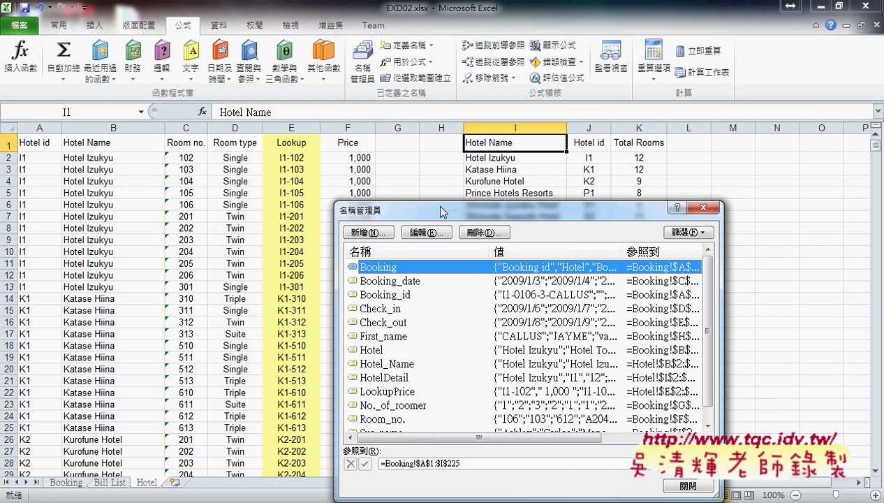
click(395, 363)
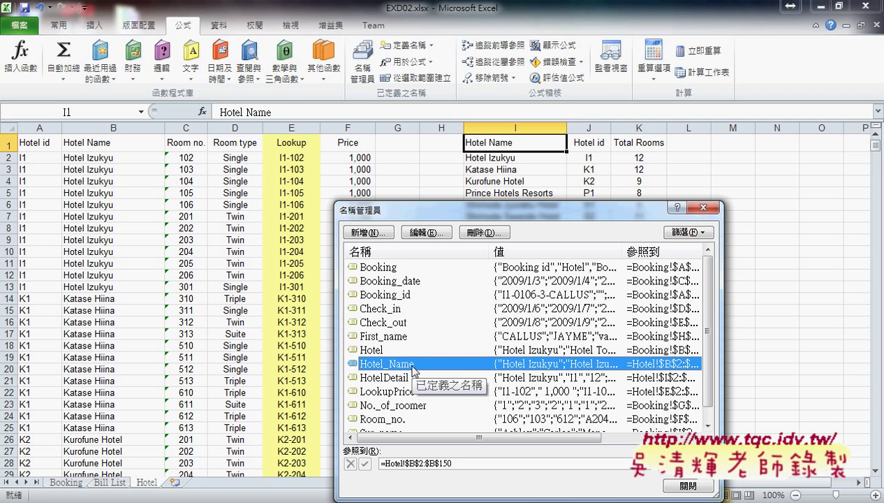
click(471, 463)
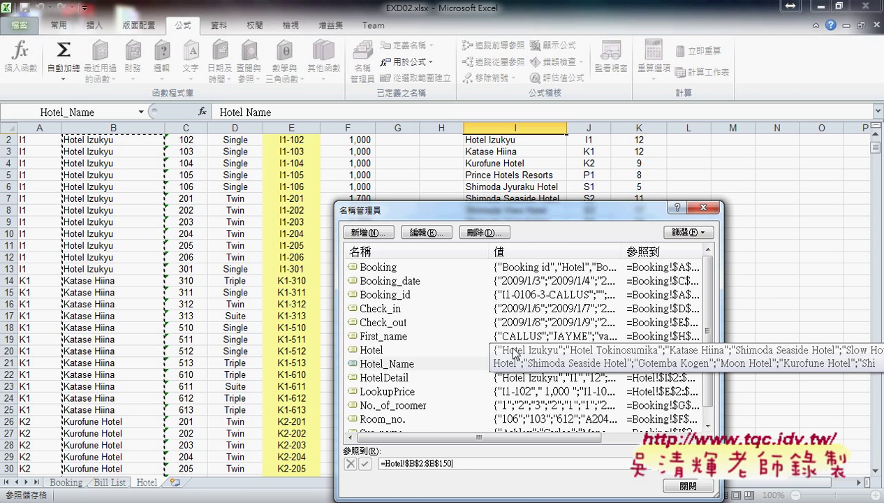
mouse_move(428, 200)
mouse_down()
mouse_move(288, 176)
mouse_move(333, 173)
mouse_up()
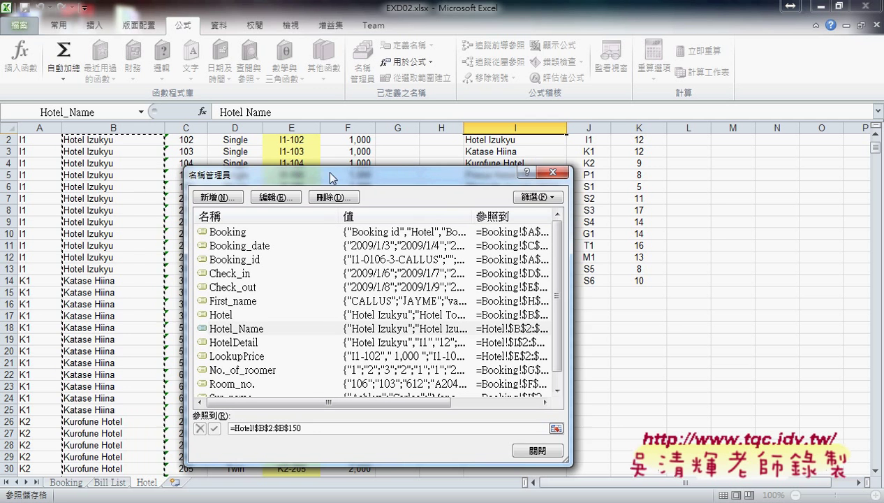
click(268, 343)
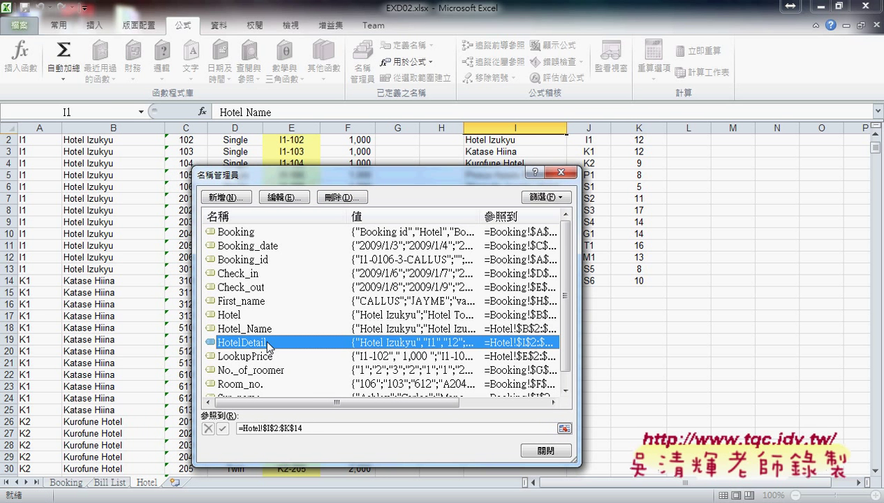
click(317, 429)
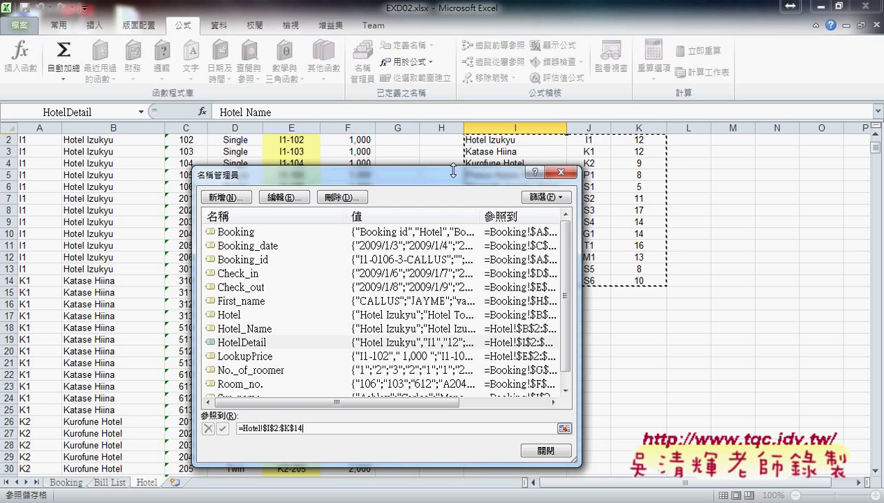
drag(436, 185, 304, 181)
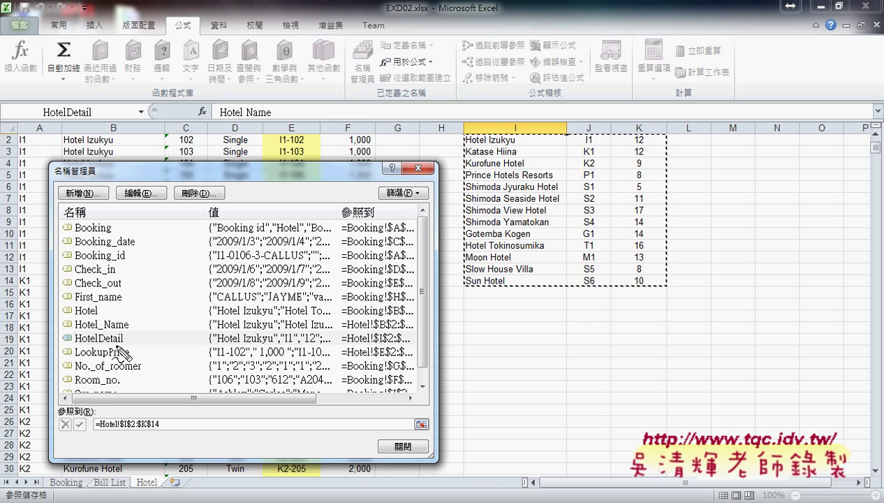
mouse_move(123, 344)
mouse_down()
mouse_move(75, 344)
mouse_move(124, 348)
mouse_up()
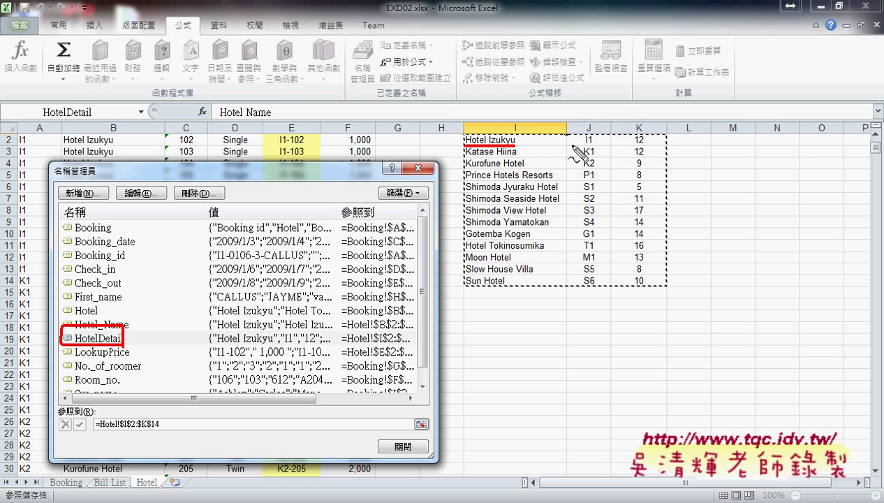
drag(583, 145, 595, 143)
drag(447, 69, 514, 128)
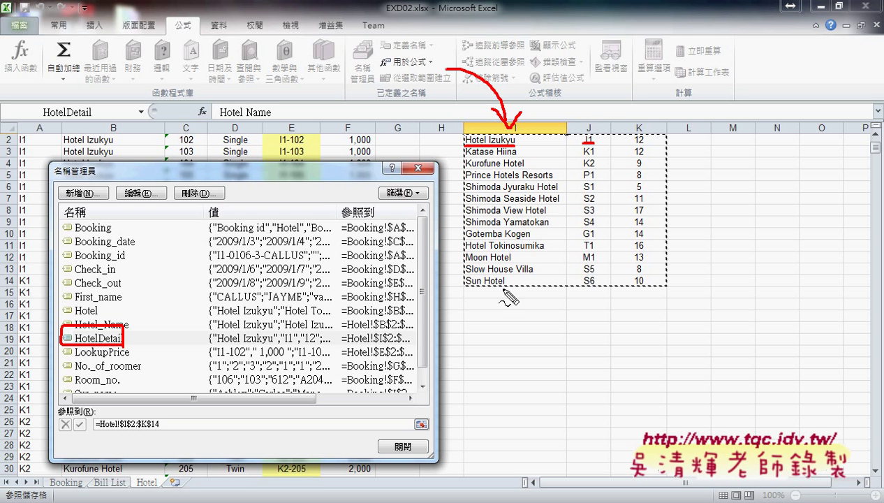
drag(586, 83, 614, 109)
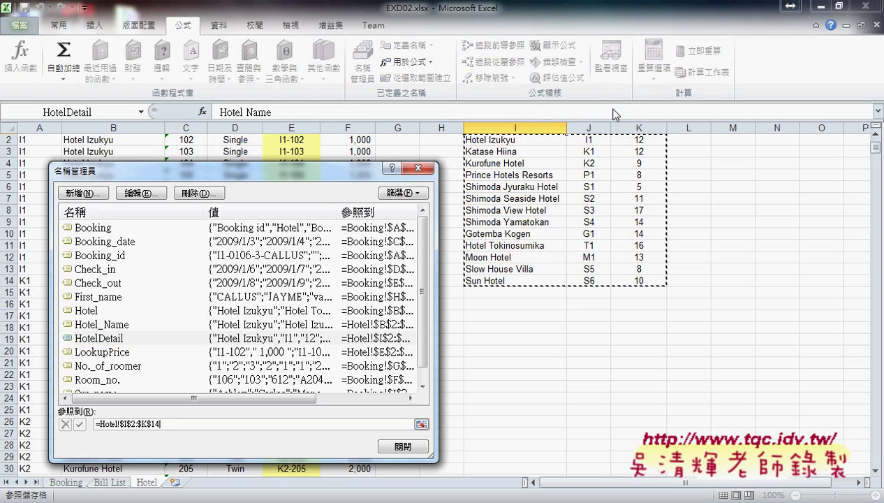
click(426, 168)
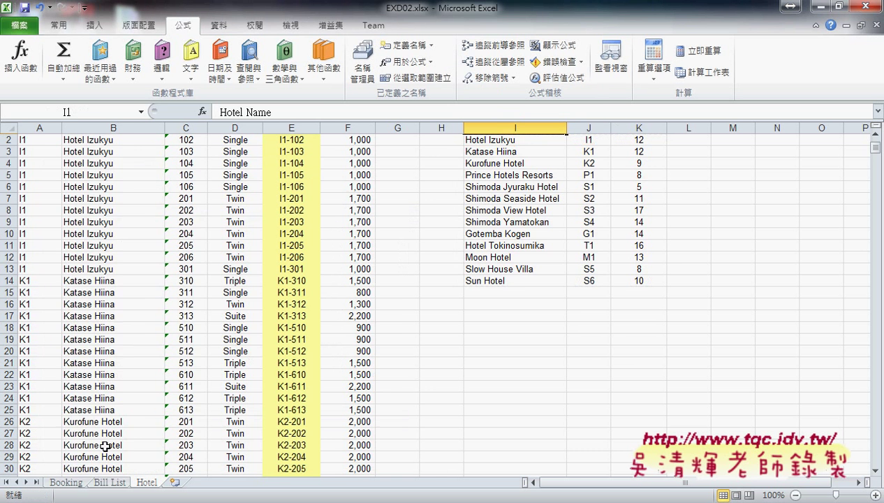
Insert VLOOKUP into Booking cell A3 from the Lookup & Reference category.
click(66, 482)
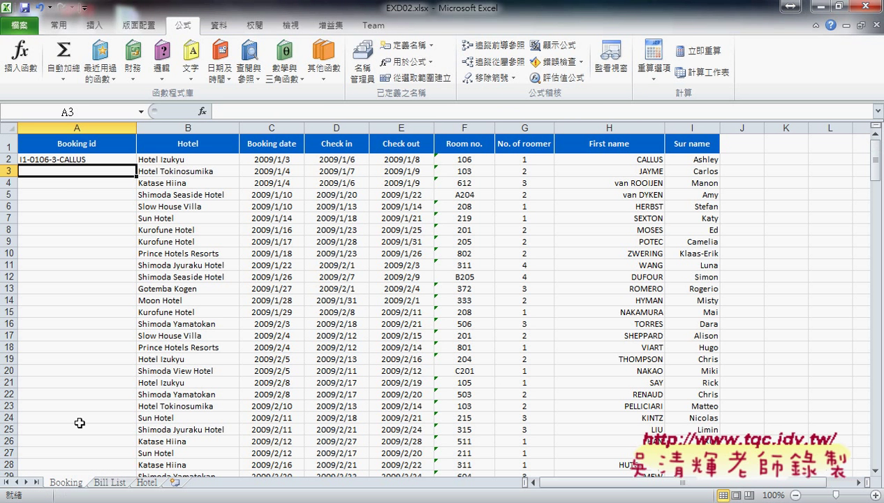
click(202, 112)
drag(282, 200, 547, 130)
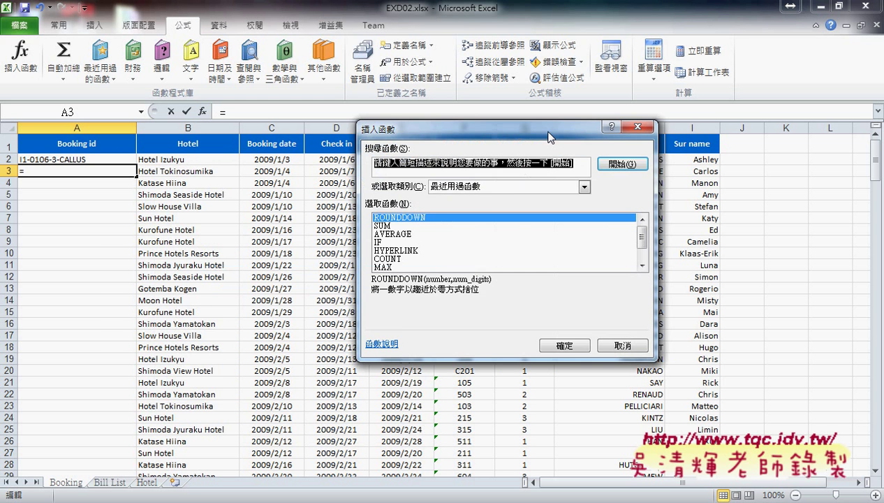
click(513, 187)
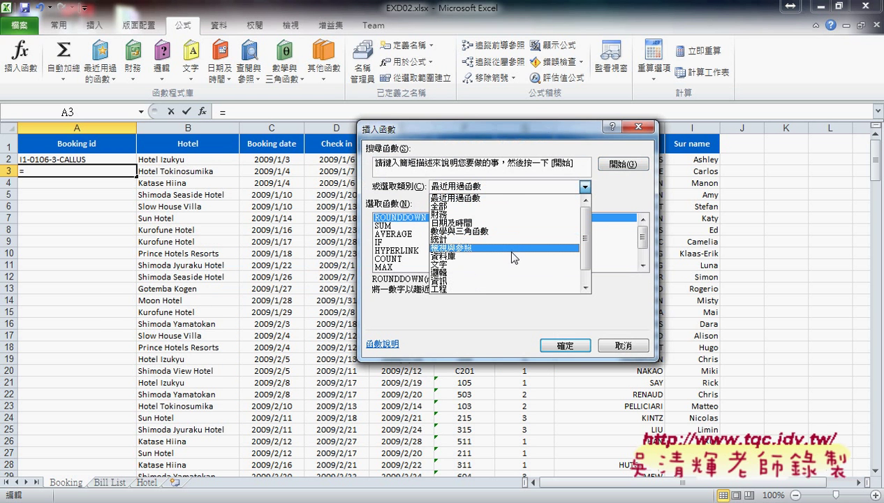
click(512, 254)
drag(636, 234, 644, 264)
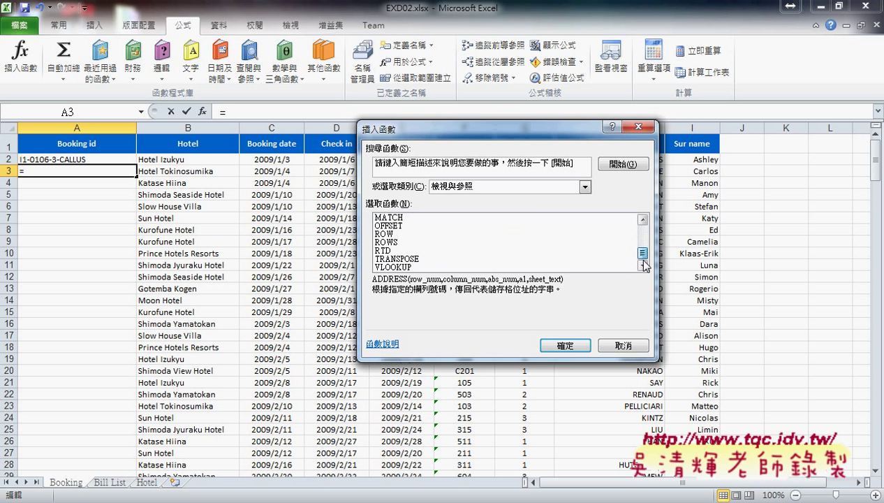
click(419, 268)
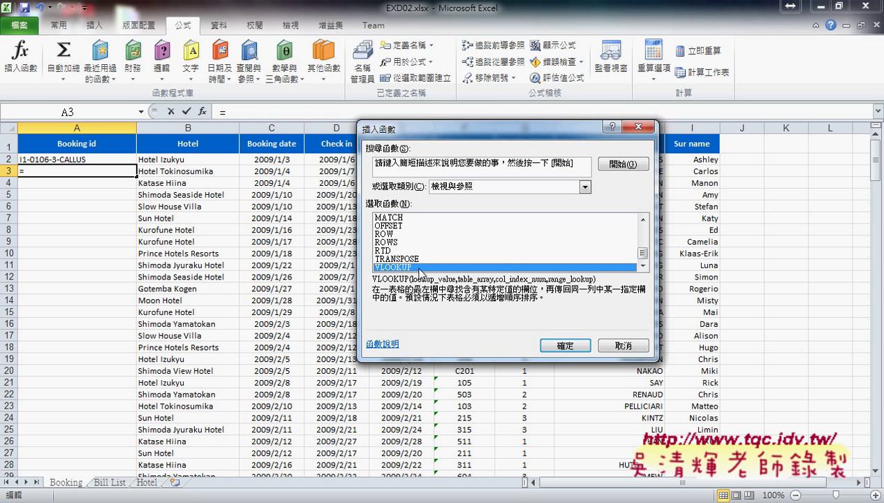
click(561, 348)
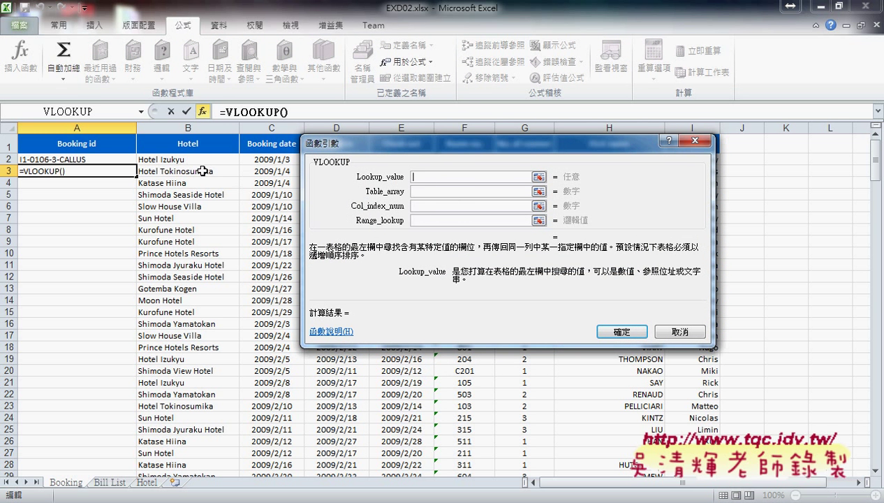
Enter VLOOKUP arguments B3, HotelDetail, 2 and 0 so A3 returns T1.
click(201, 171)
click(426, 191)
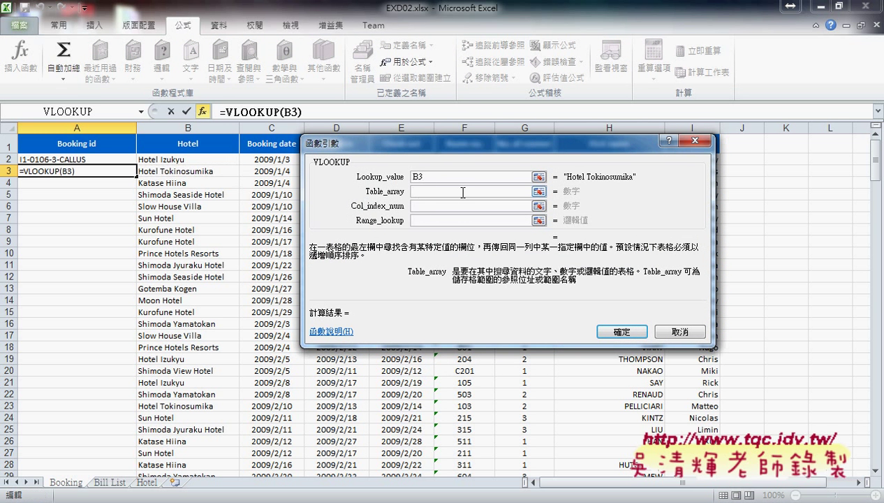
key(F3)
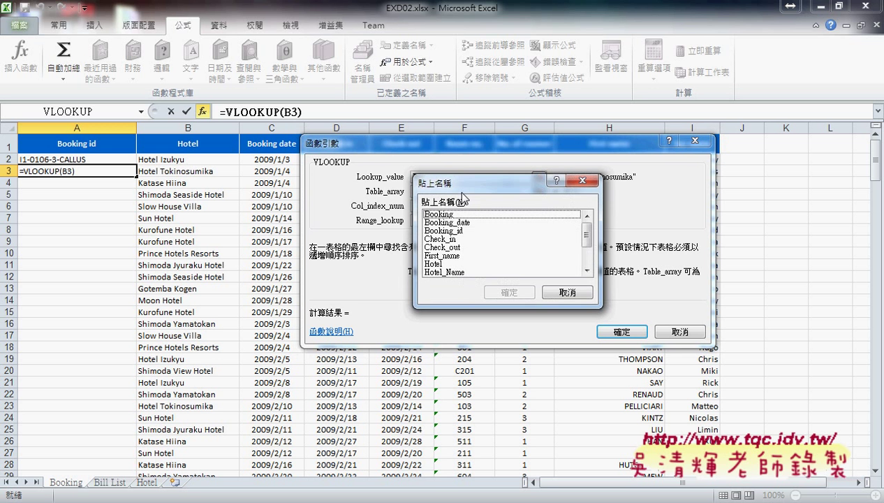
drag(590, 246, 590, 264)
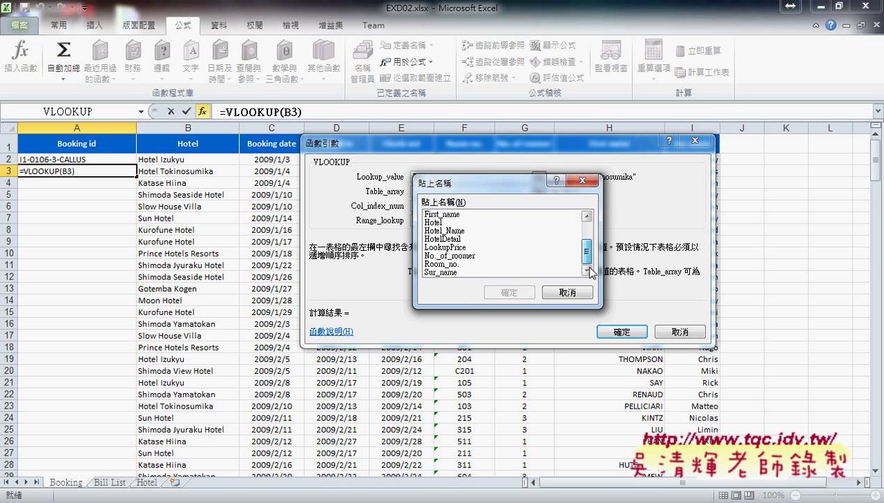
click(443, 239)
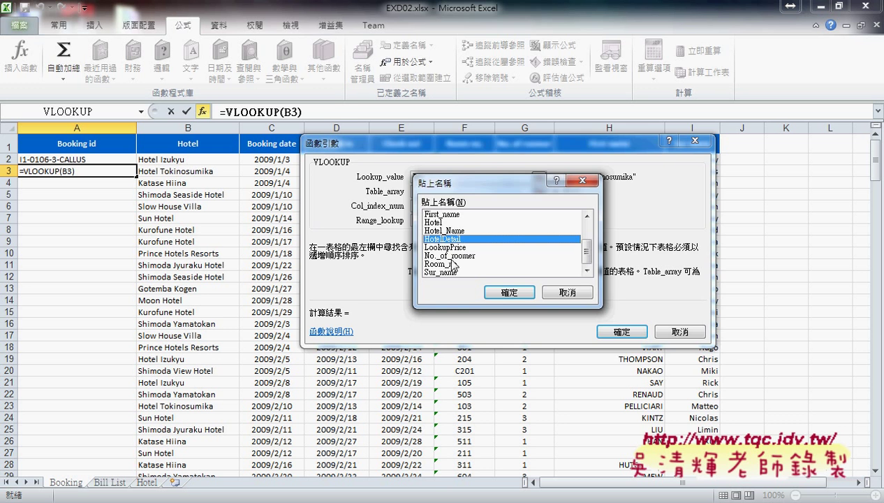
click(496, 292)
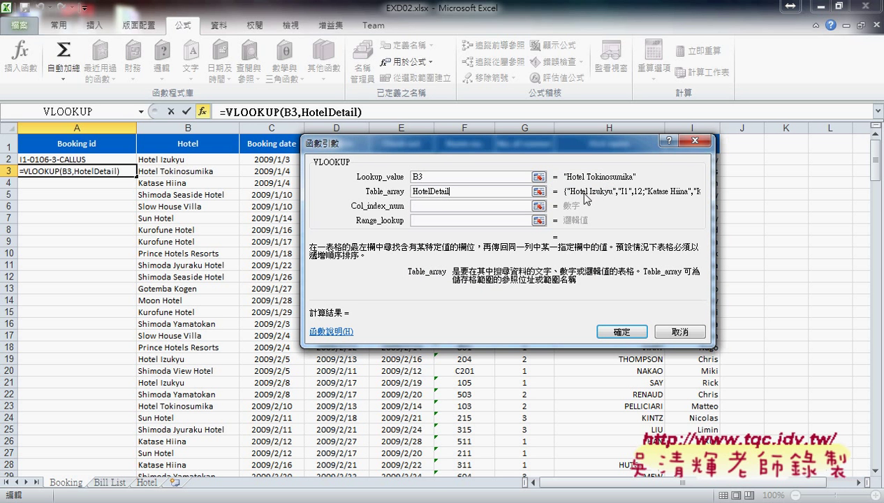
click(489, 206)
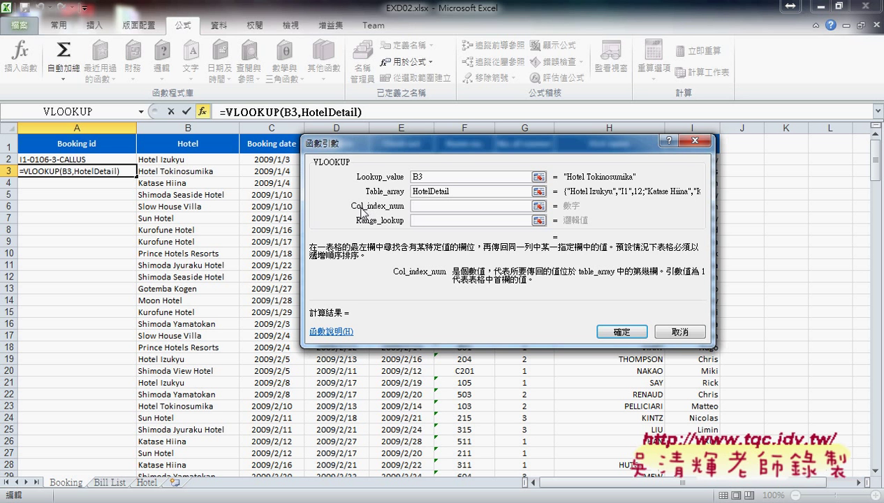
text(2)
click(423, 221)
text(0)
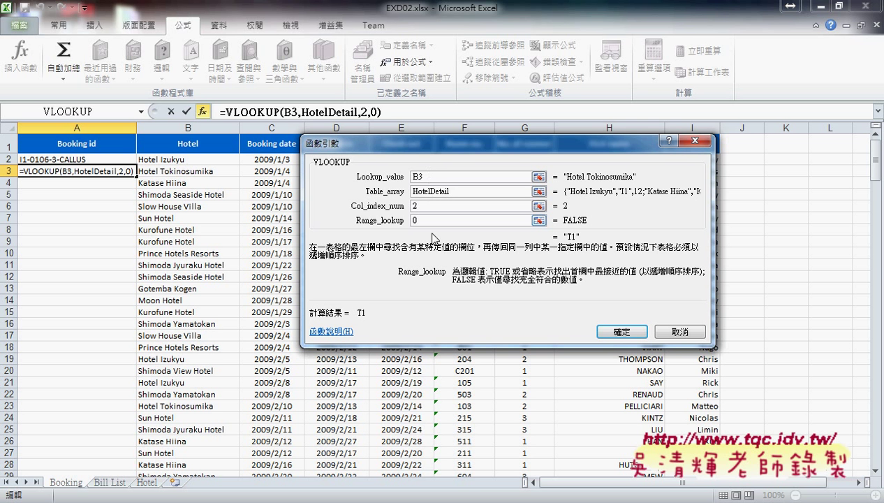
click(640, 333)
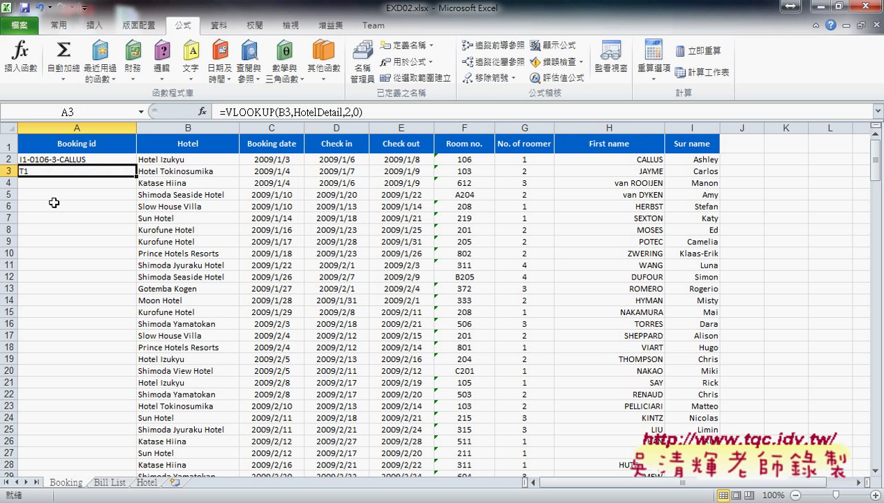
Extend A3's formula with &"-"&D3 so the booking id shows T1-39820.
click(403, 110)
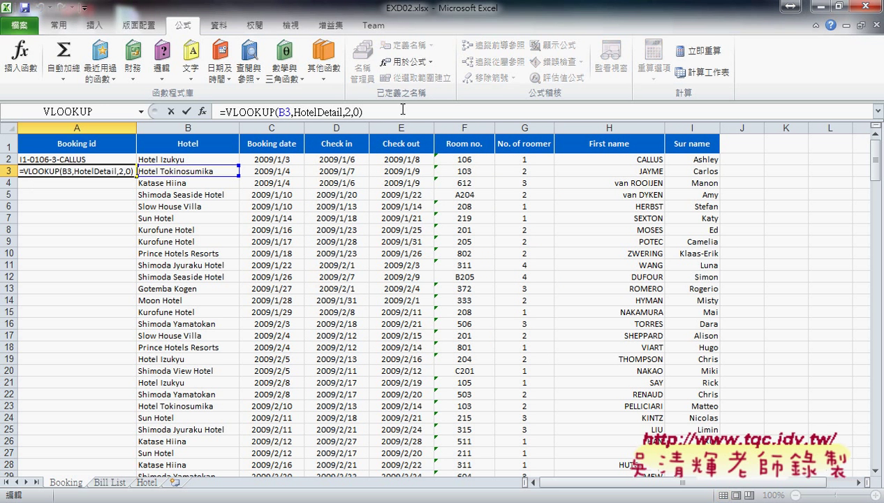
text(&"-)
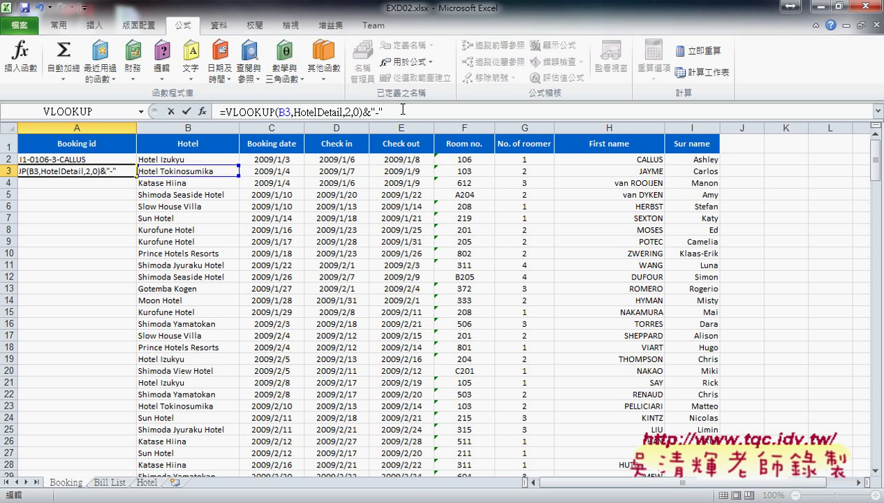
text(&)
click(347, 170)
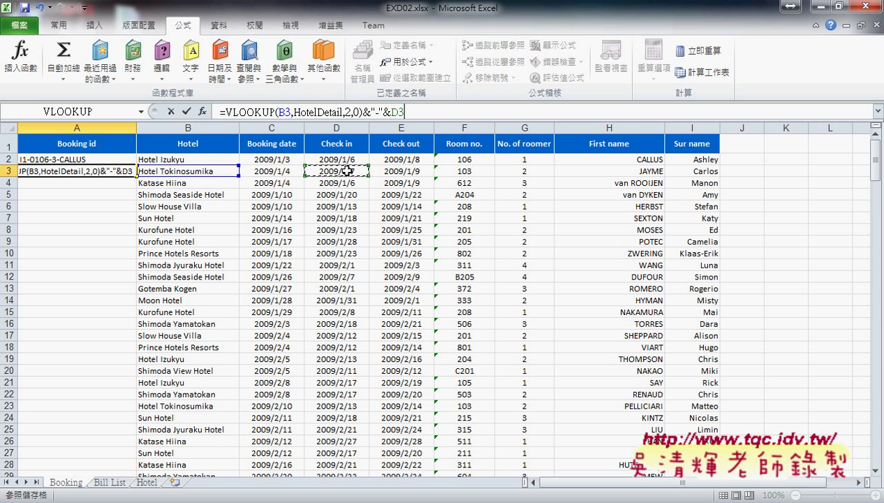
click(186, 111)
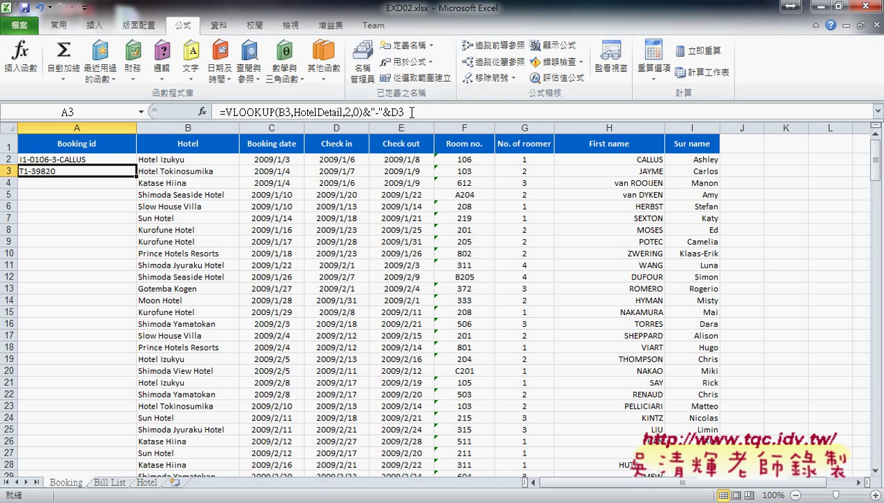
click(395, 112)
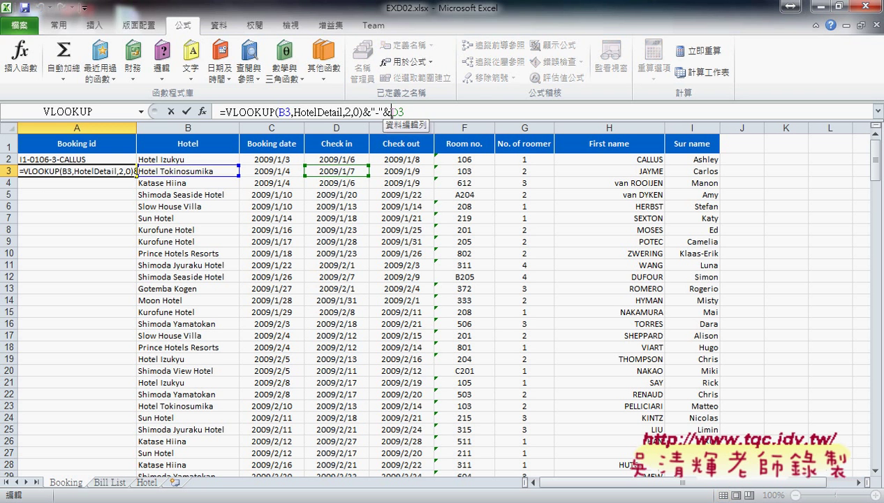
Wrap D3 in TEXT(D3,"mmdd") in A3's formula so the date shows as month-day.
double_click(395, 112)
click(395, 111)
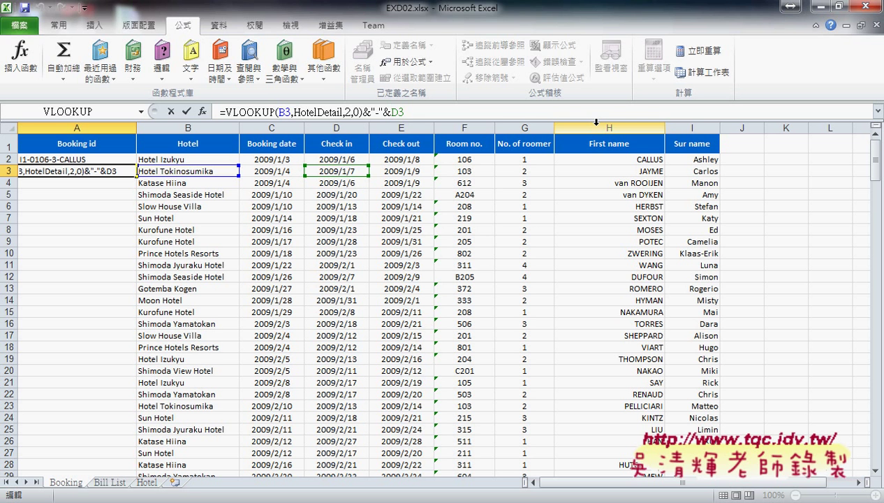
text(t)
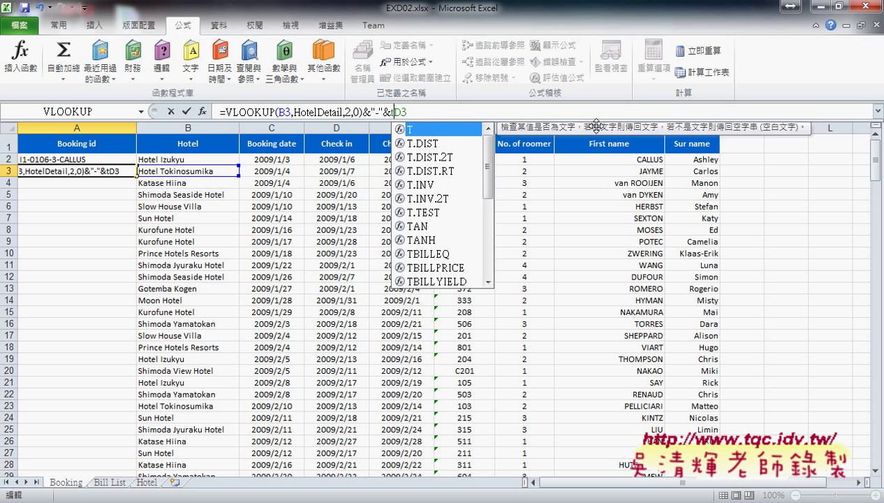
text(ext)
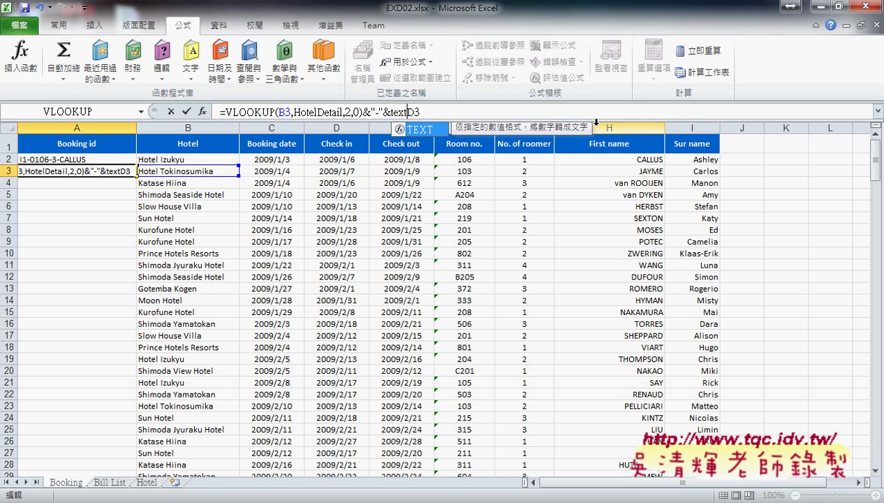
text(()
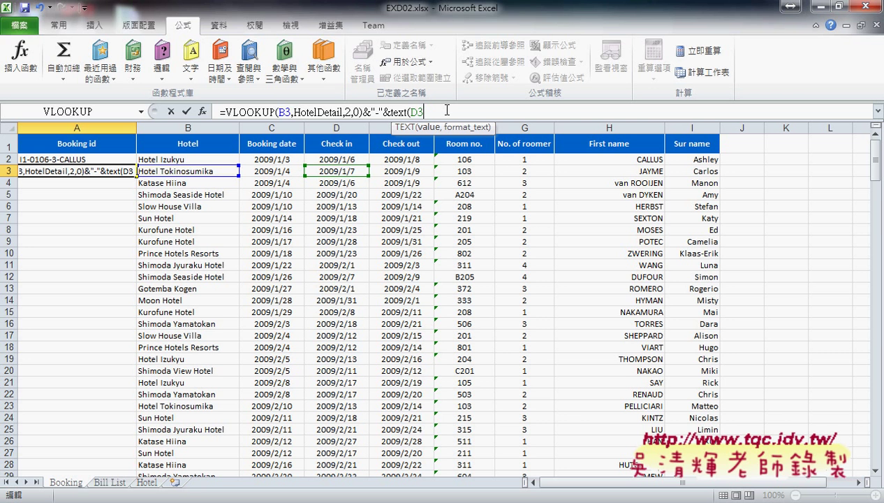
text(,)
text("")
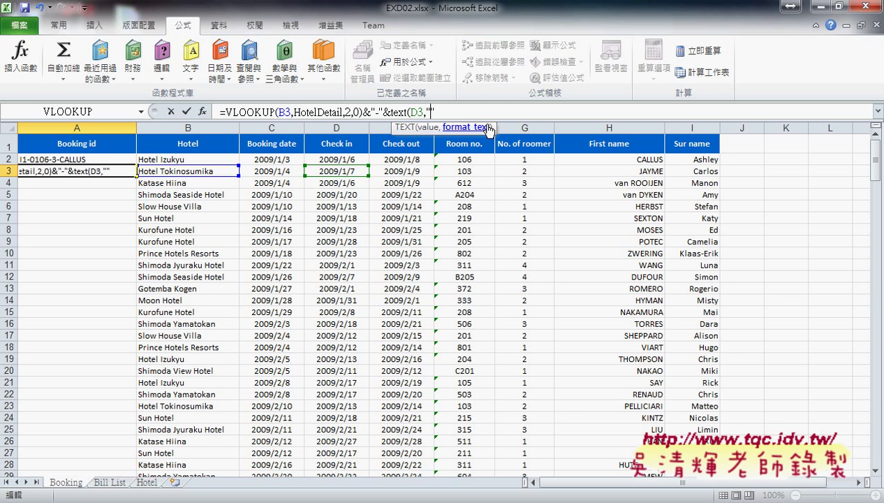
text(mm)
text(dd)
text(")
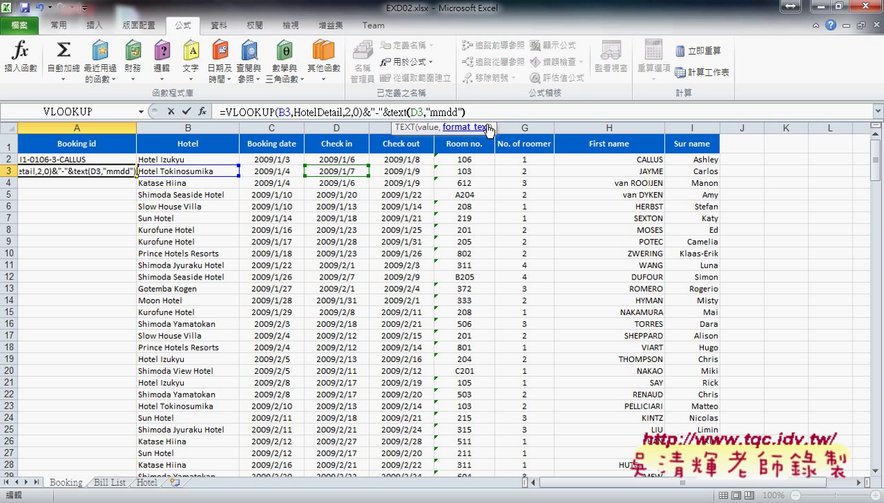
text())
click(187, 112)
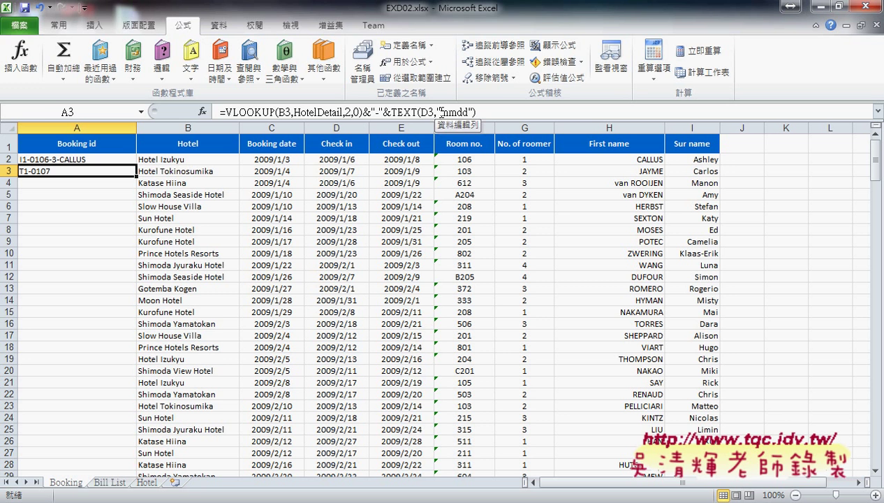
Try the "yymmdd" date format in A3's TEXT function.
drag(420, 111, 435, 112)
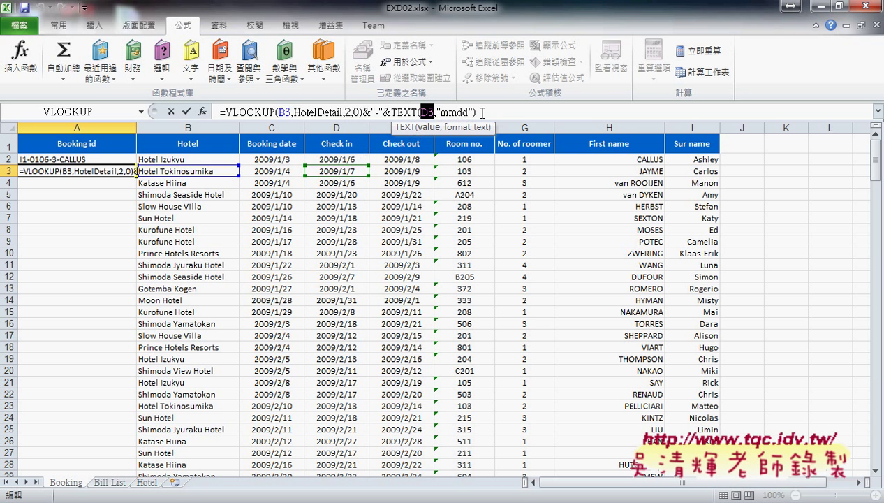
click(441, 112)
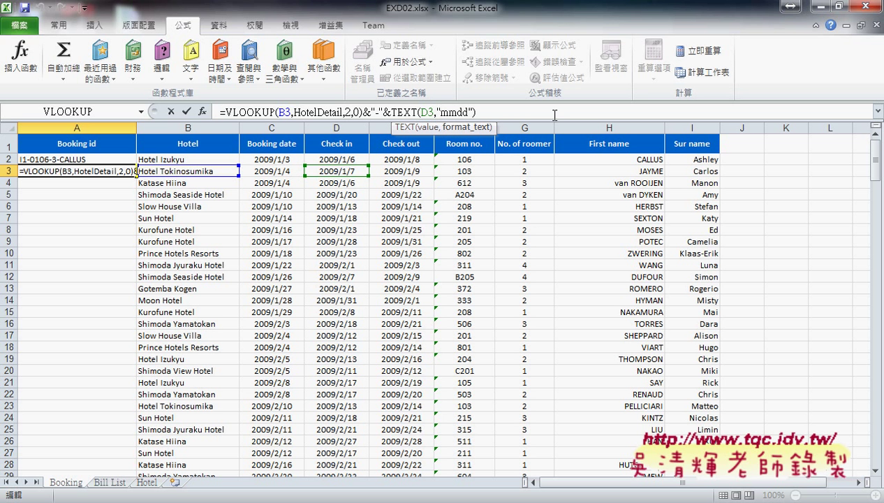
text(yy)
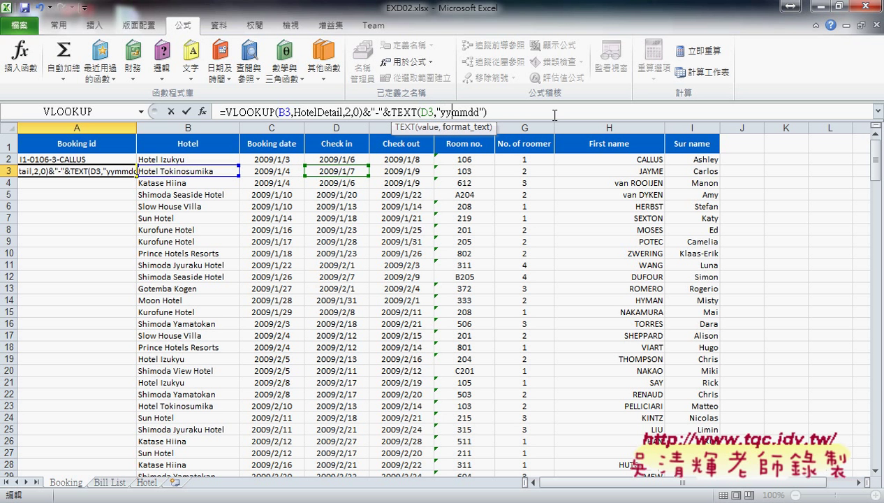
click(187, 111)
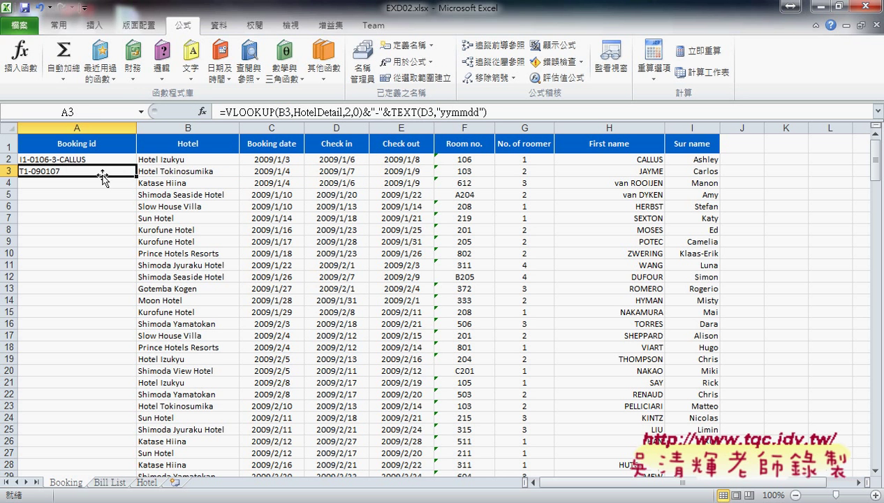
Revert the date format to "mmdd" so A3 reads T1-0107.
drag(451, 112, 440, 112)
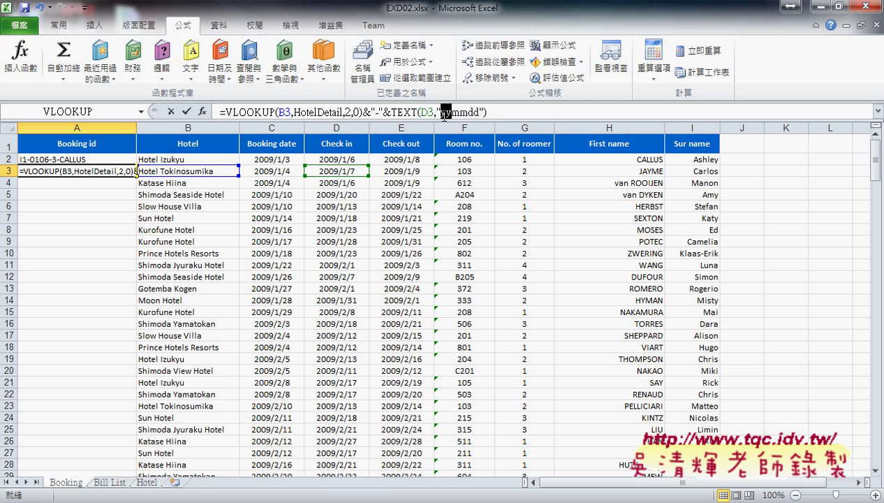
key(Delete)
key(Delete)
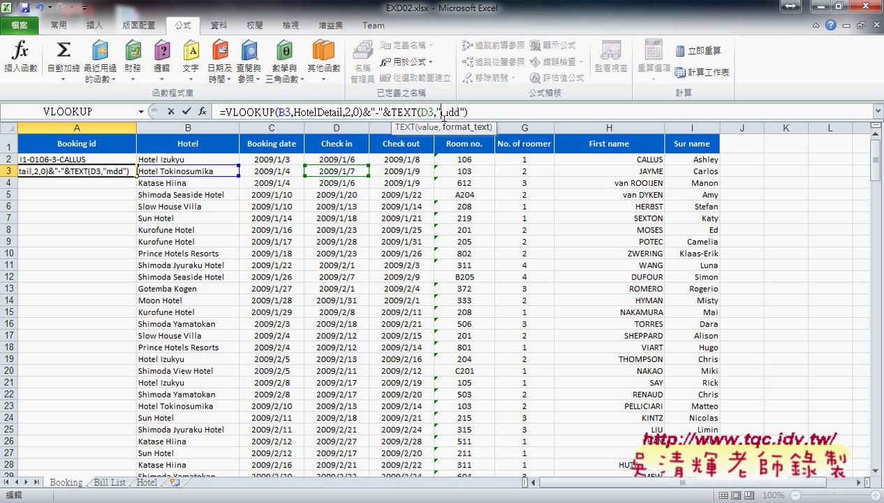
text(m)
click(186, 114)
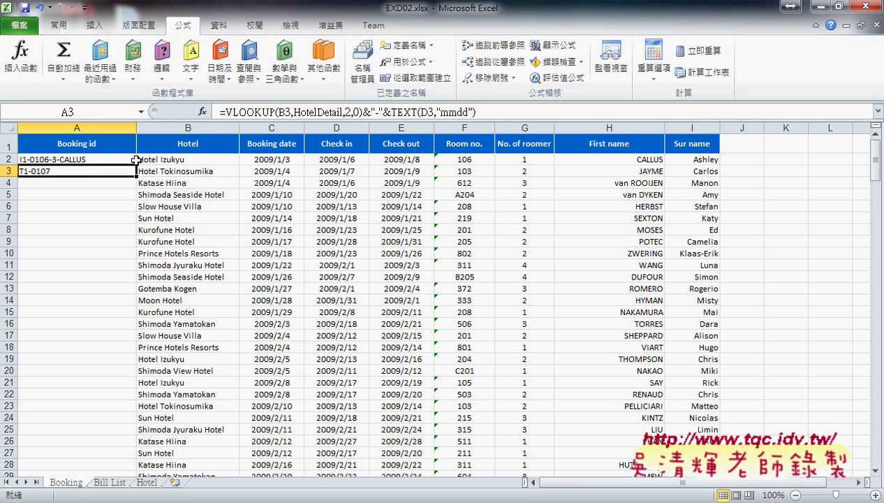
click(516, 110)
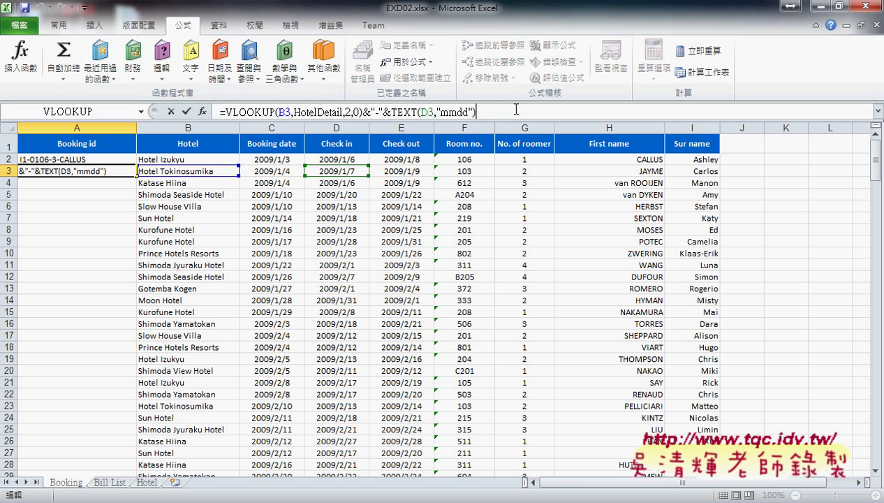
Append &"-"&E3-D3+1 to A3's formula to add the nights count, giving T1-0107-3.
text(&)
text("-")
text(&)
click(413, 173)
text(-)
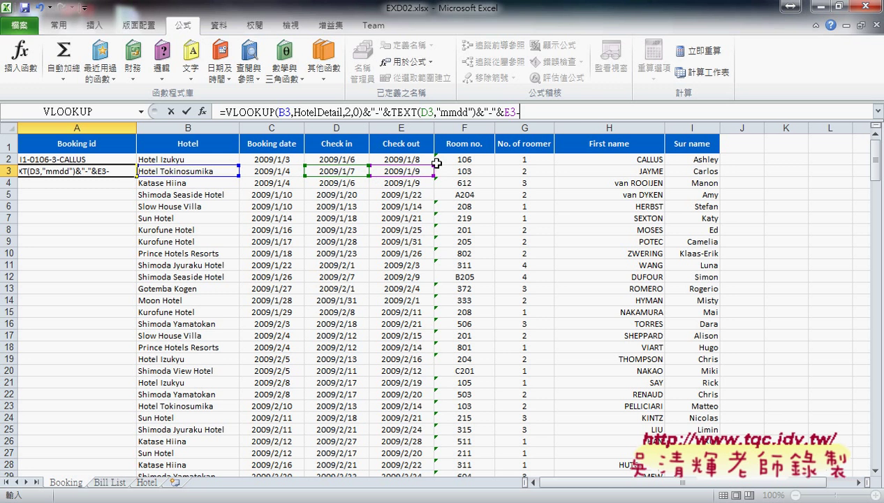
click(336, 171)
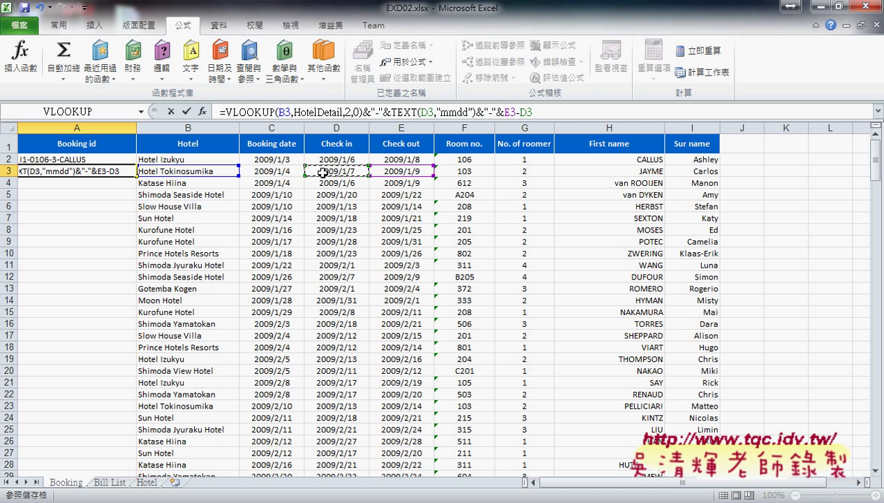
text(+1)
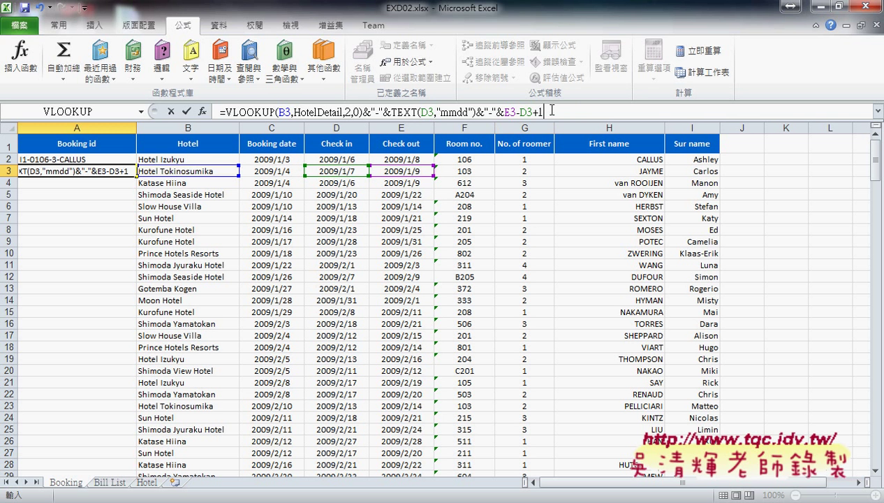
click(190, 111)
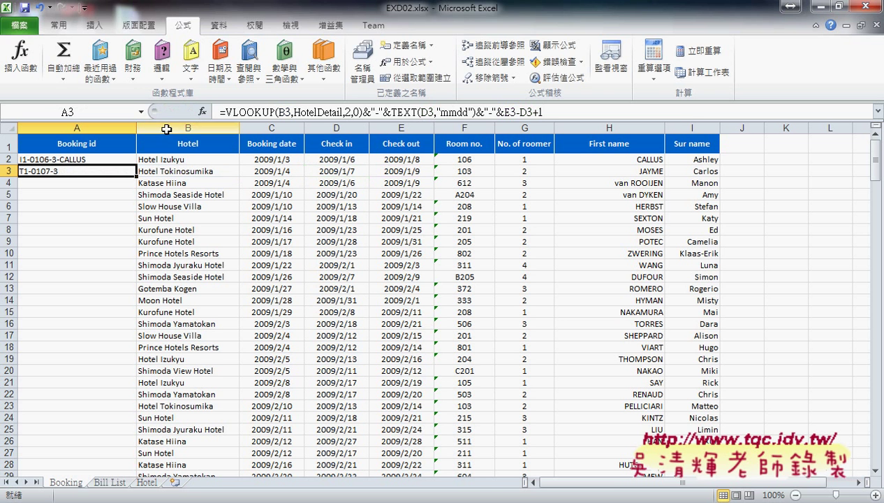
Append &"-"&H3 to A3's formula so the booking id ends with the first name.
click(654, 114)
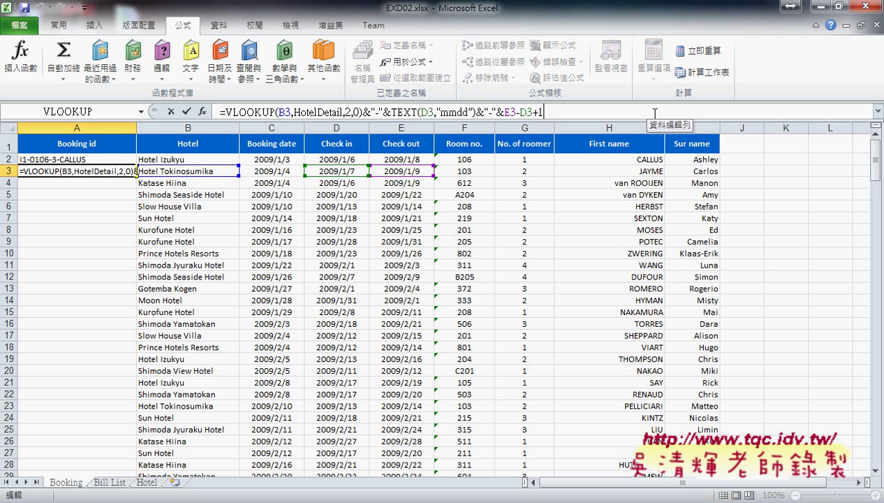
text(&)
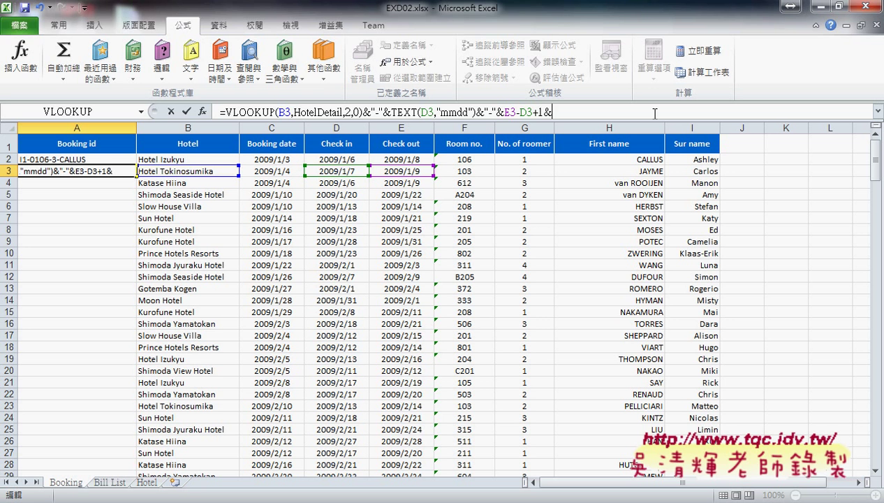
text("-)
text("&)
click(643, 173)
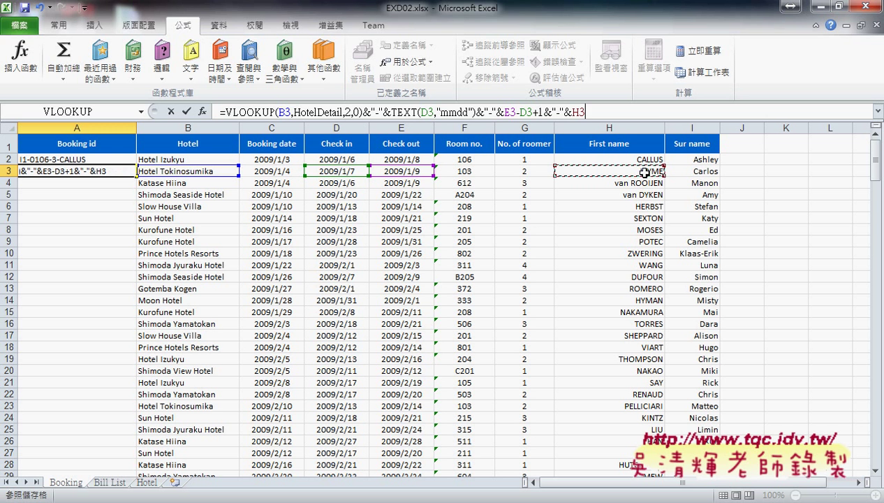
click(186, 111)
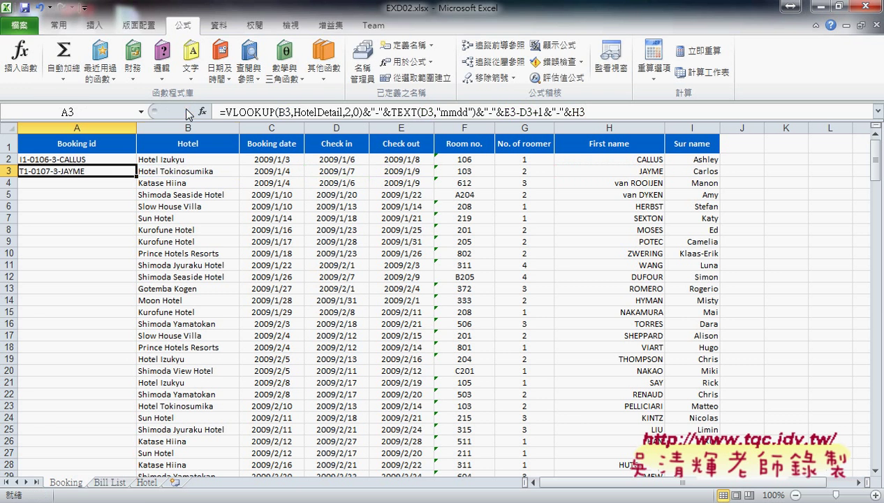
Fill the booking id formula down column A, then review the results in A2 and A3.
double_click(144, 176)
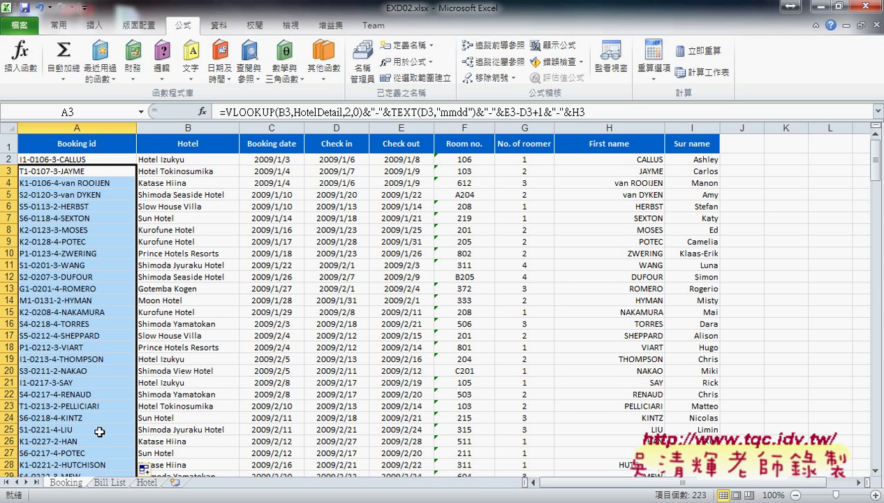
click(113, 171)
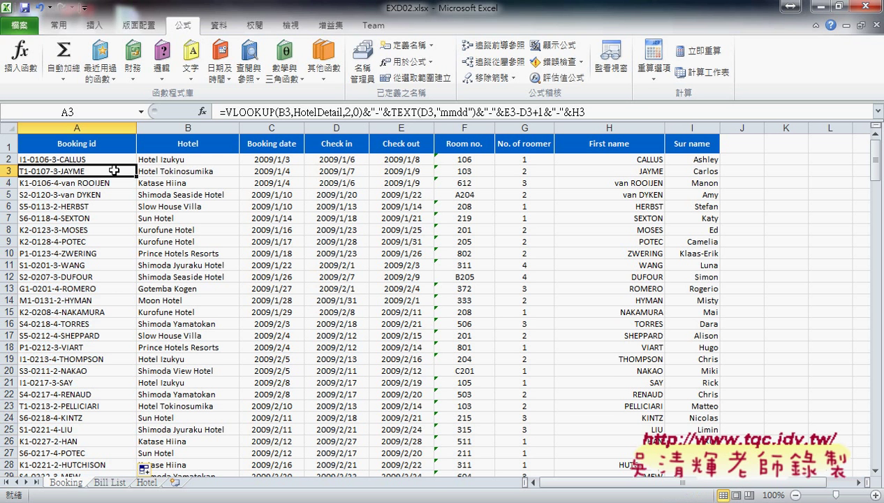
click(101, 160)
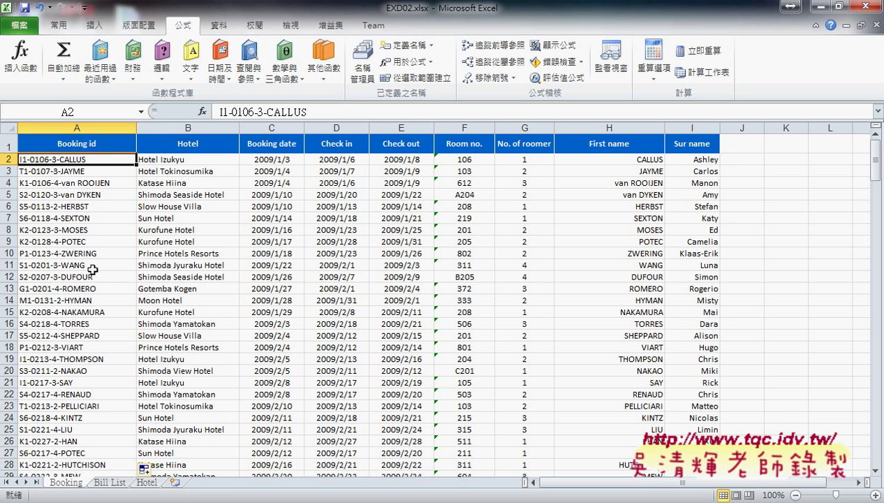
click(110, 169)
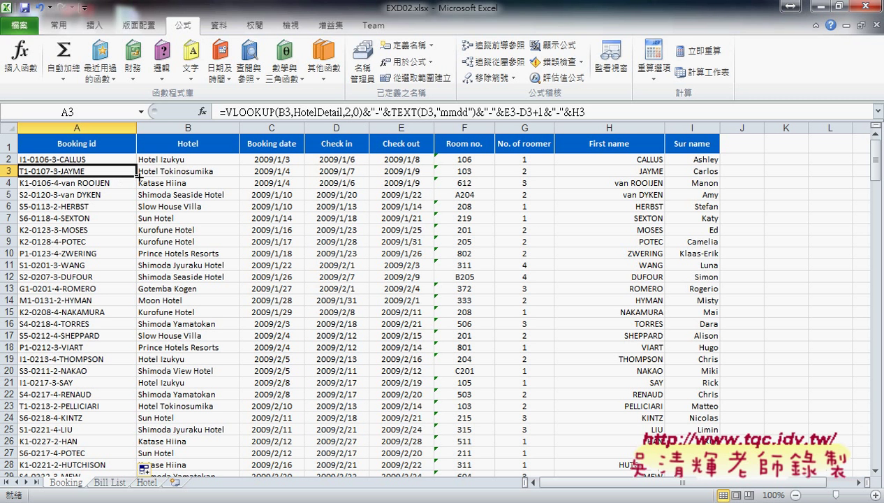
drag(139, 178, 139, 155)
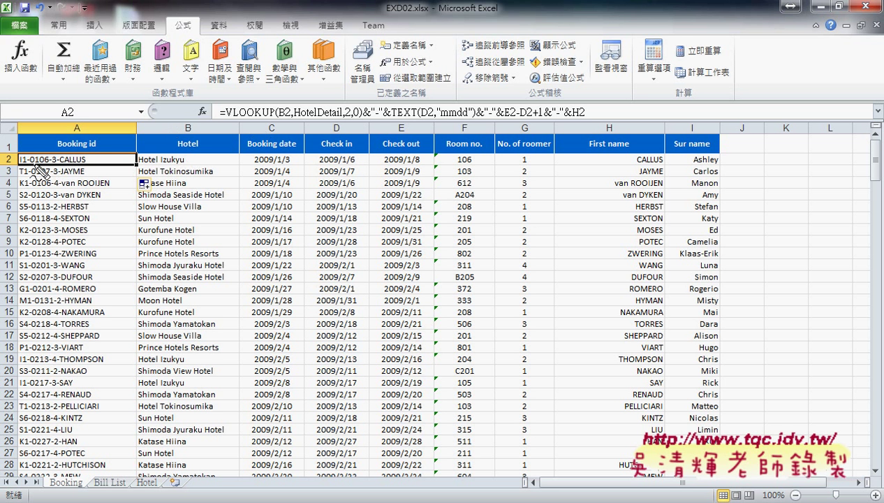
drag(139, 167, 195, 165)
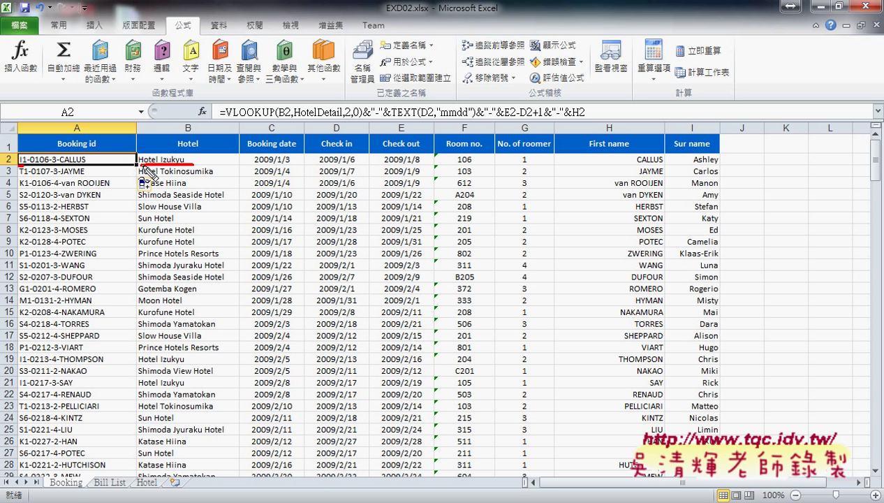
mouse_move(226, 118)
mouse_down()
mouse_move(342, 128)
mouse_move(366, 120)
mouse_up()
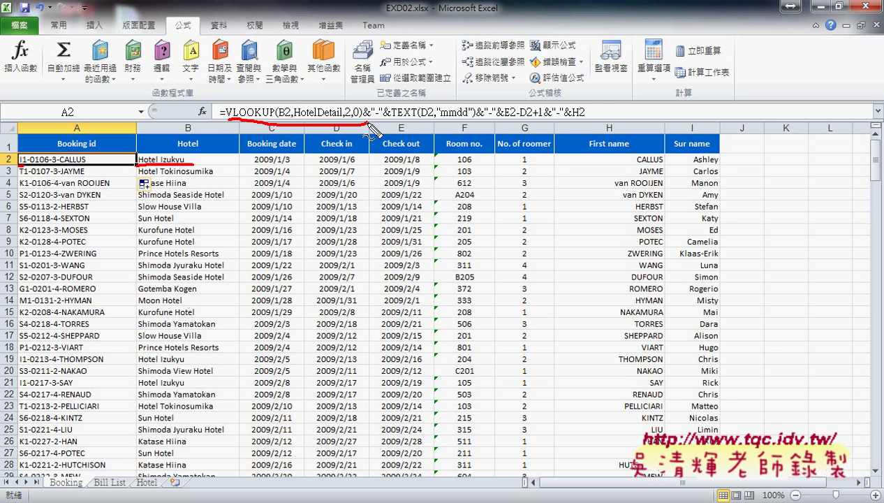
drag(300, 72, 300, 95)
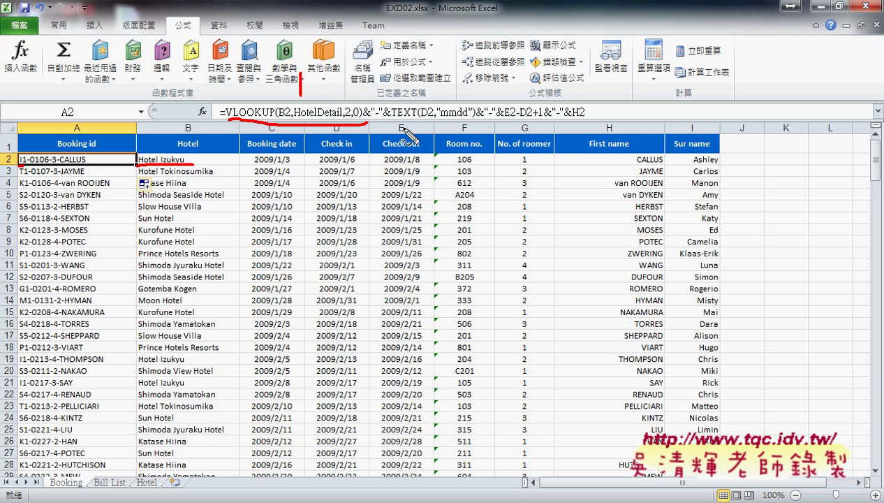
drag(342, 166, 362, 165)
drag(391, 120, 466, 118)
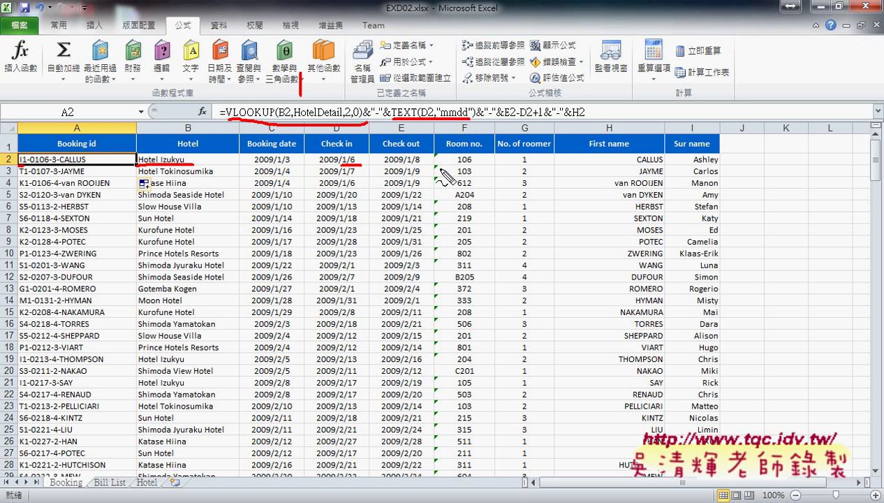
drag(427, 163, 317, 168)
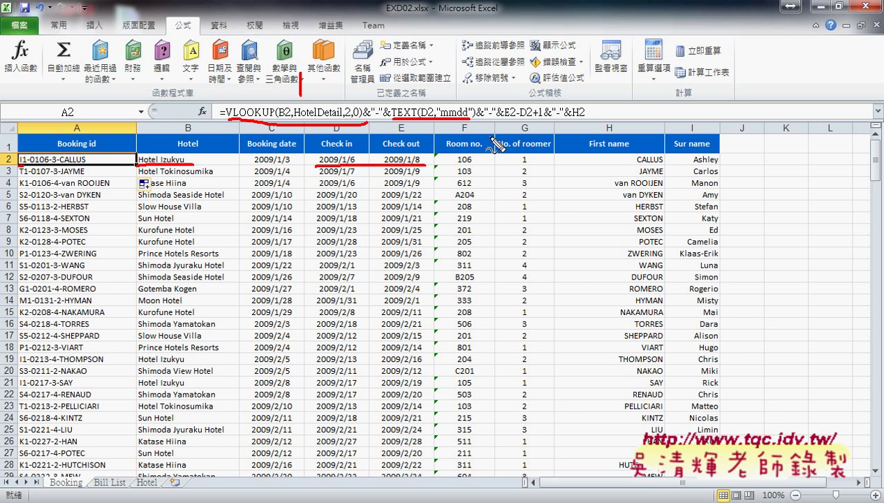
drag(545, 119, 499, 119)
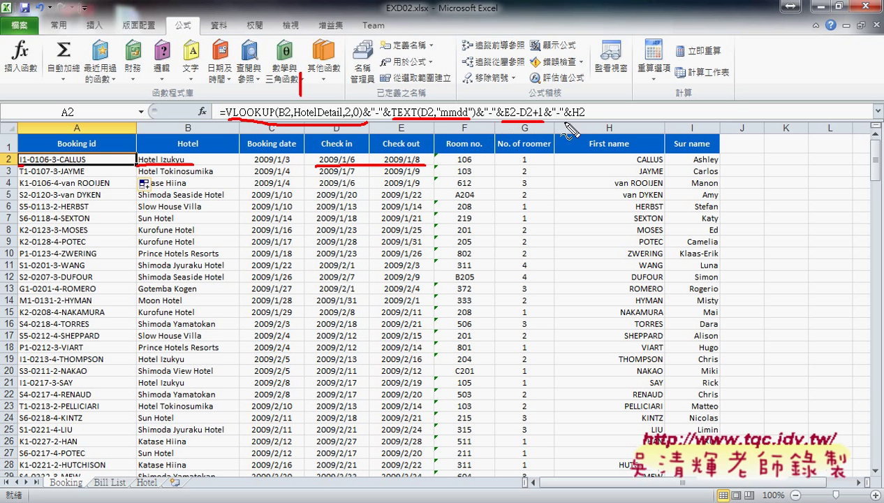
drag(667, 169, 627, 169)
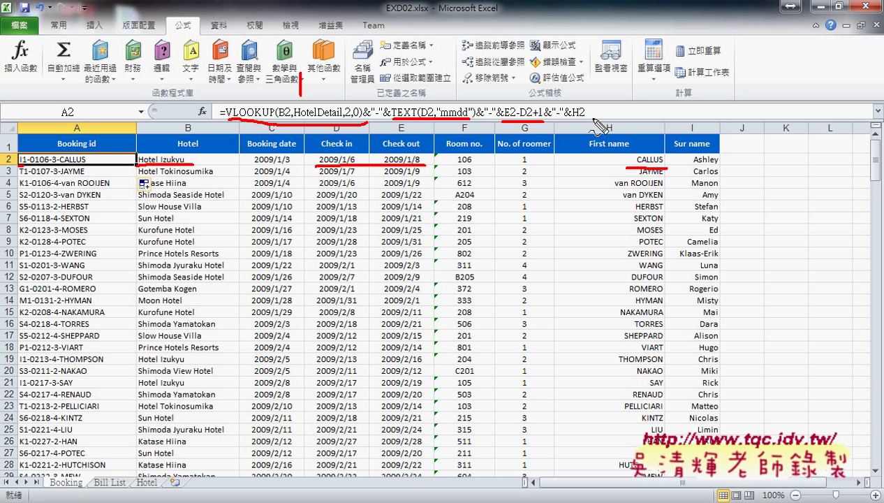
drag(594, 119, 568, 118)
mouse_move(130, 167)
mouse_down()
mouse_move(20, 169)
mouse_move(105, 162)
mouse_up()
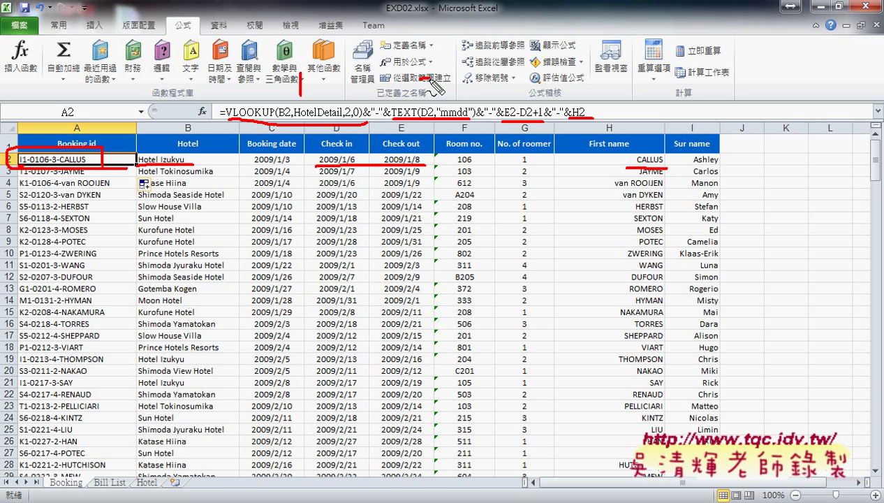
drag(422, 83, 442, 96)
drag(505, 77, 515, 97)
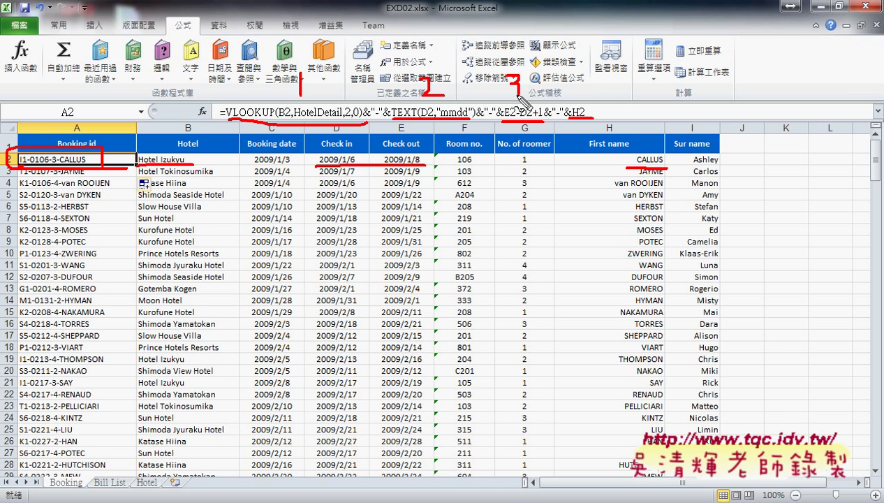
mouse_move(585, 70)
mouse_down()
mouse_move(599, 82)
mouse_move(585, 99)
mouse_up()
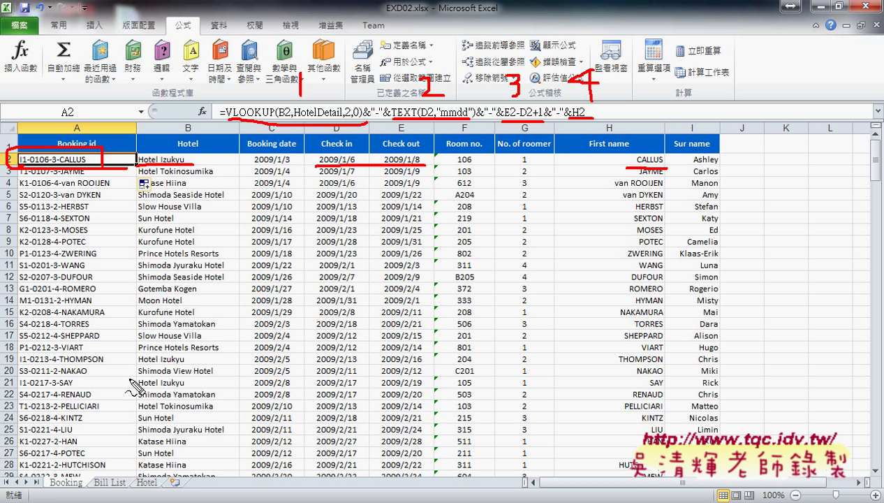
mouse_move(133, 492)
mouse_down()
mouse_move(109, 478)
mouse_move(134, 492)
mouse_up()
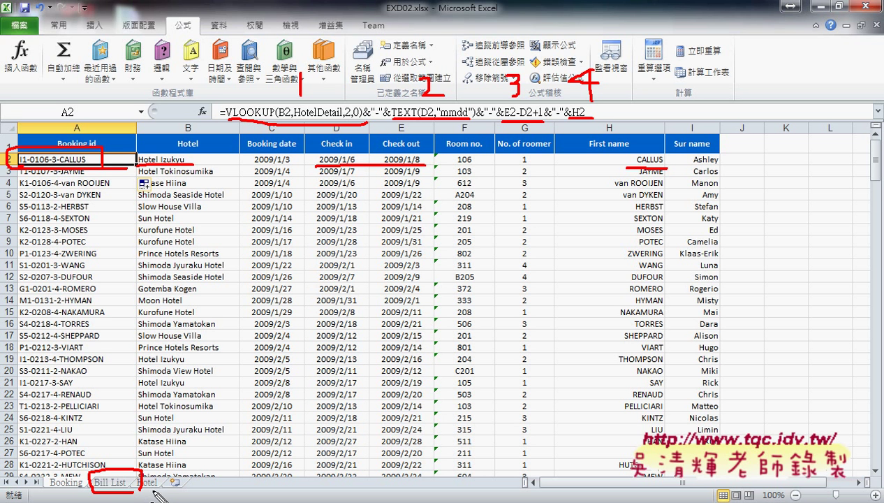
key(Escape)
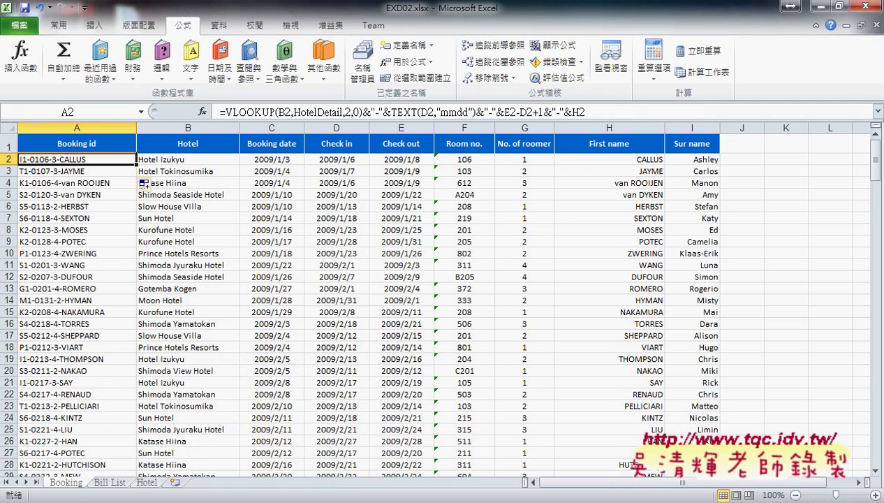
In Chrome's Google Drive, reopen the 208_Booking folder and preview 01.PNG.
click(459, 429)
click(225, 7)
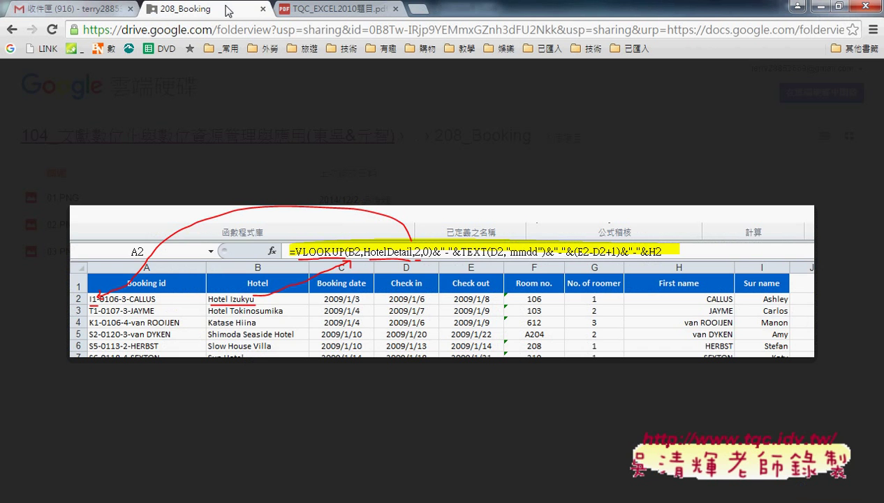
click(766, 135)
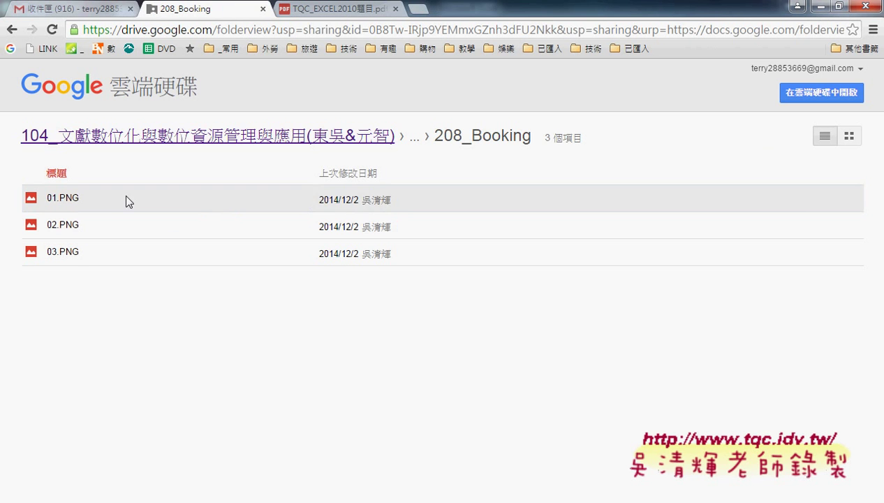
click(9, 31)
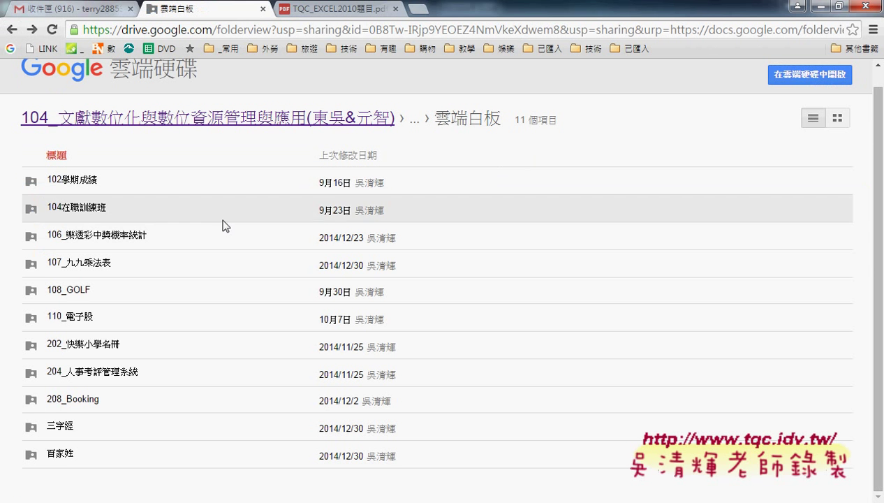
click(70, 401)
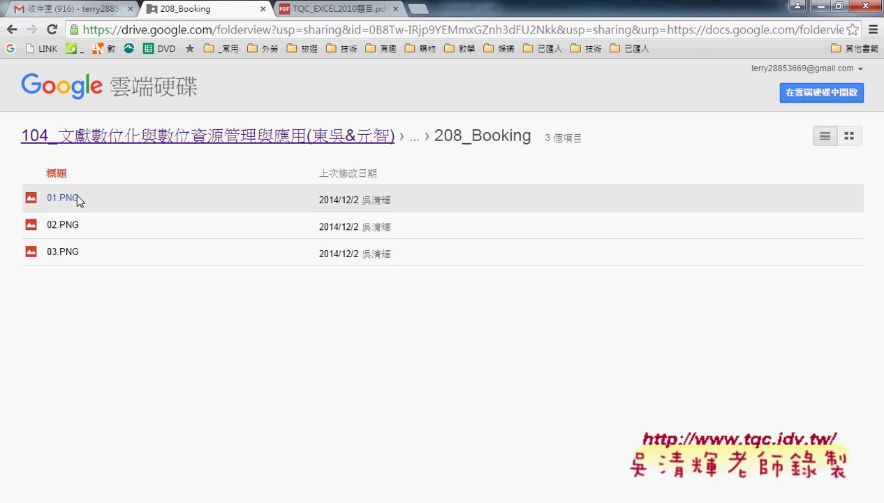
click(76, 199)
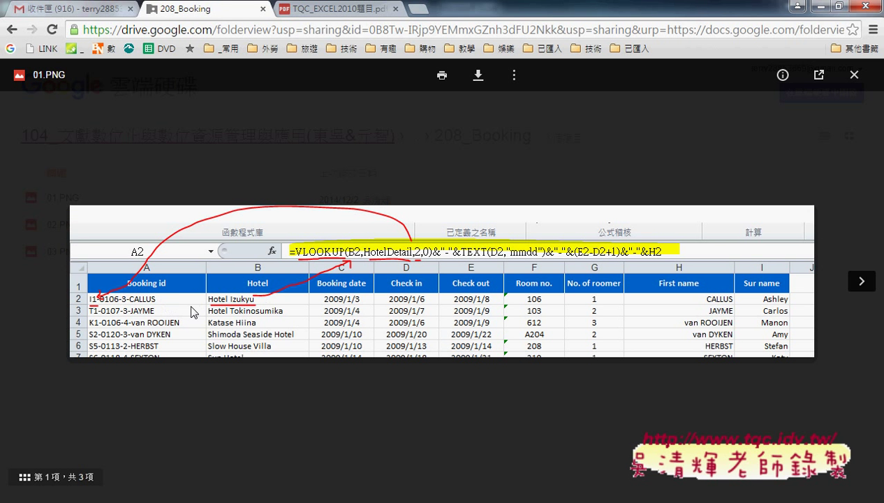